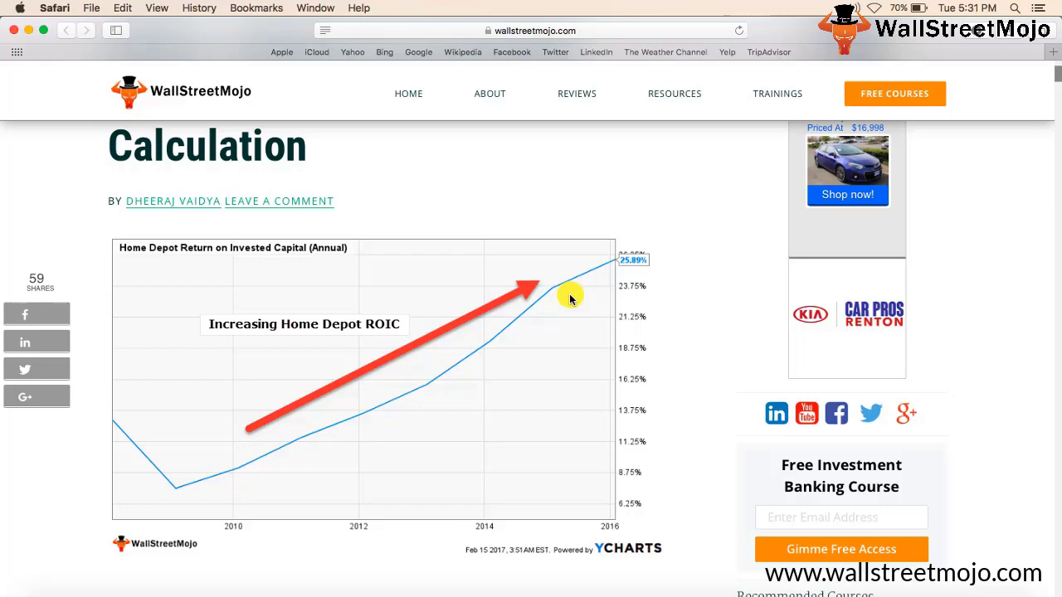
Read down the article to the Return on Invested Capital (ROIC) formula section
scroll(570, 299, "down", 20)
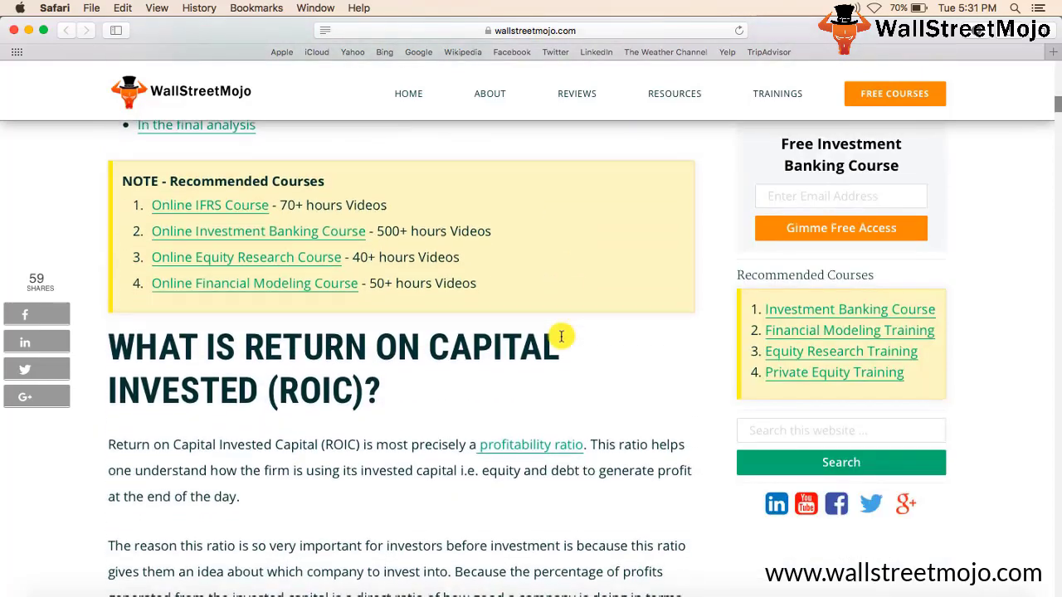
scroll(561, 336, "down", 10)
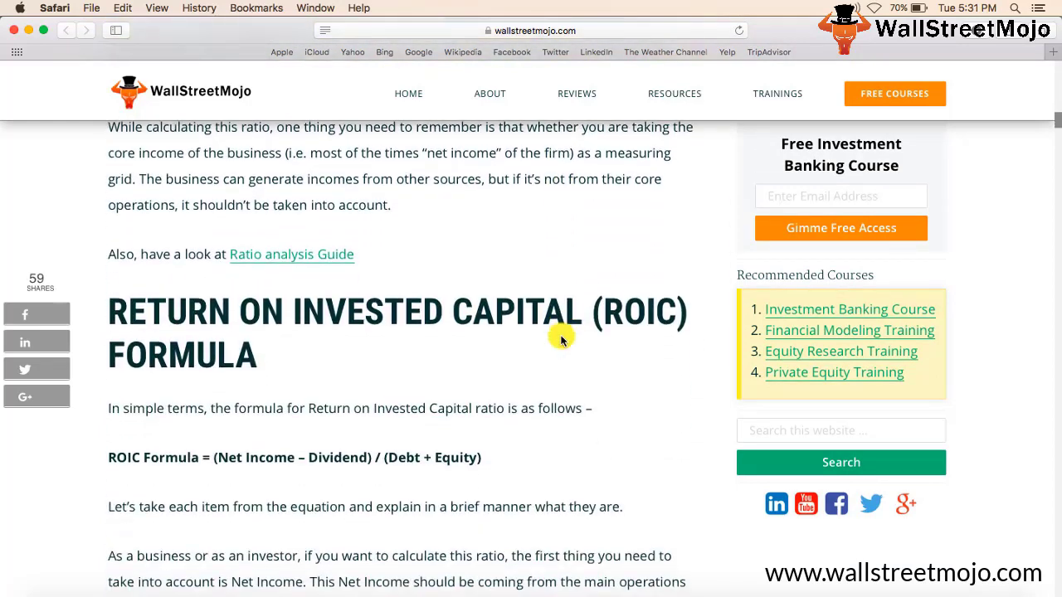
scroll(560, 336, "down", 1)
scroll(561, 334, "up", 1)
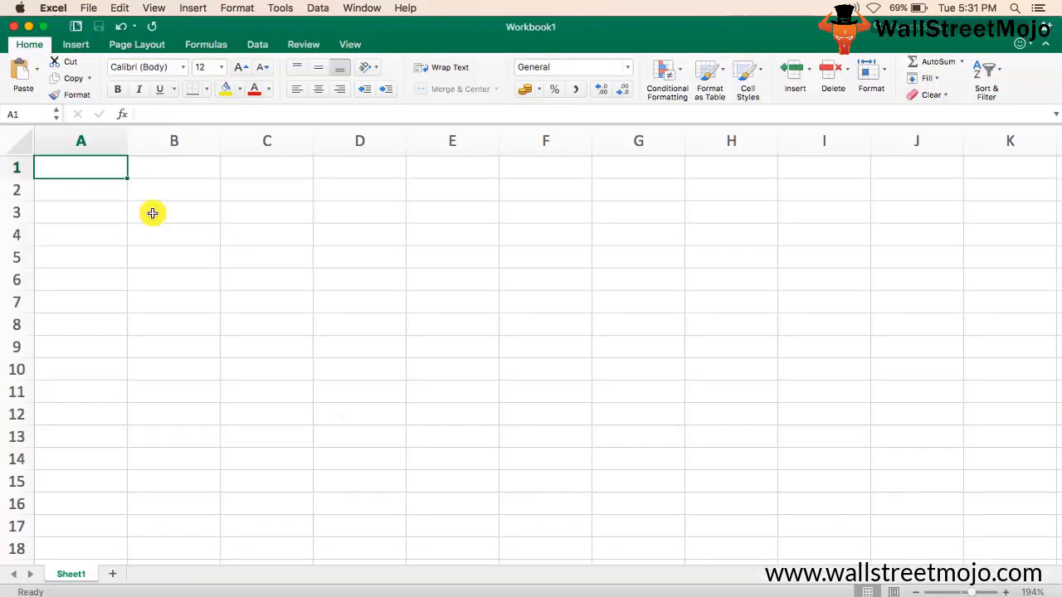
Switch to the blank Excel workbook and enter the heading ROIC in cell B3
left_click(152, 214)
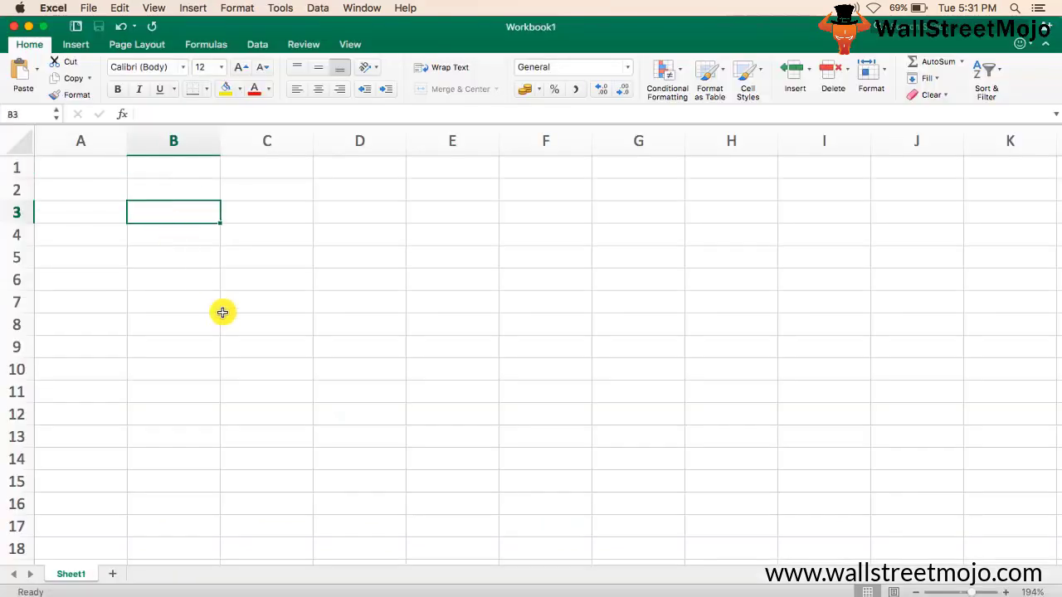
type("ROIC")
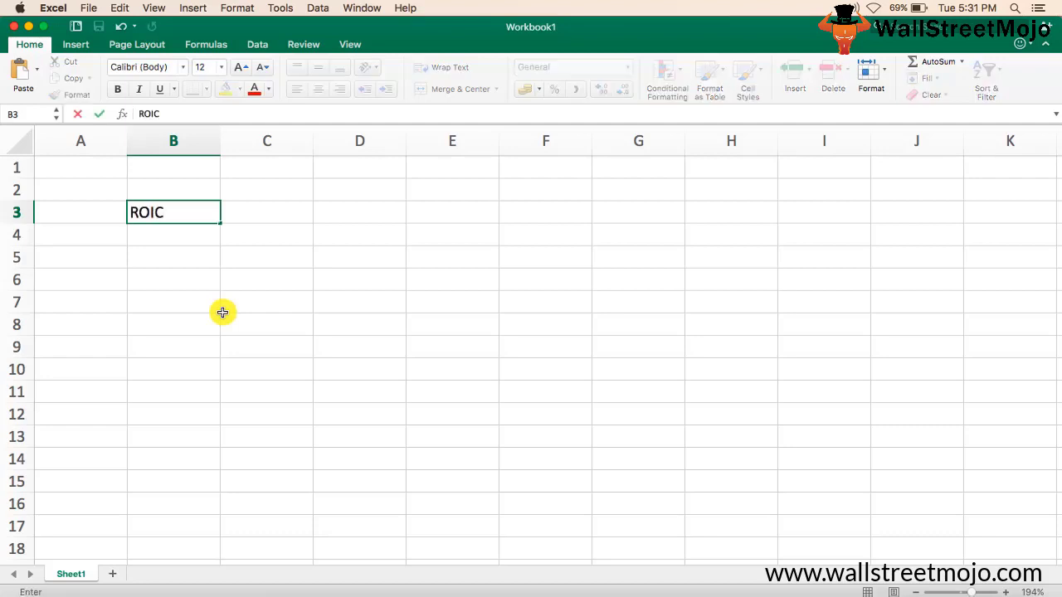
key("Return")
key("Return")
Enter the labels Numerator in cell B5 and Denominator in cell B6
type("Numbera")
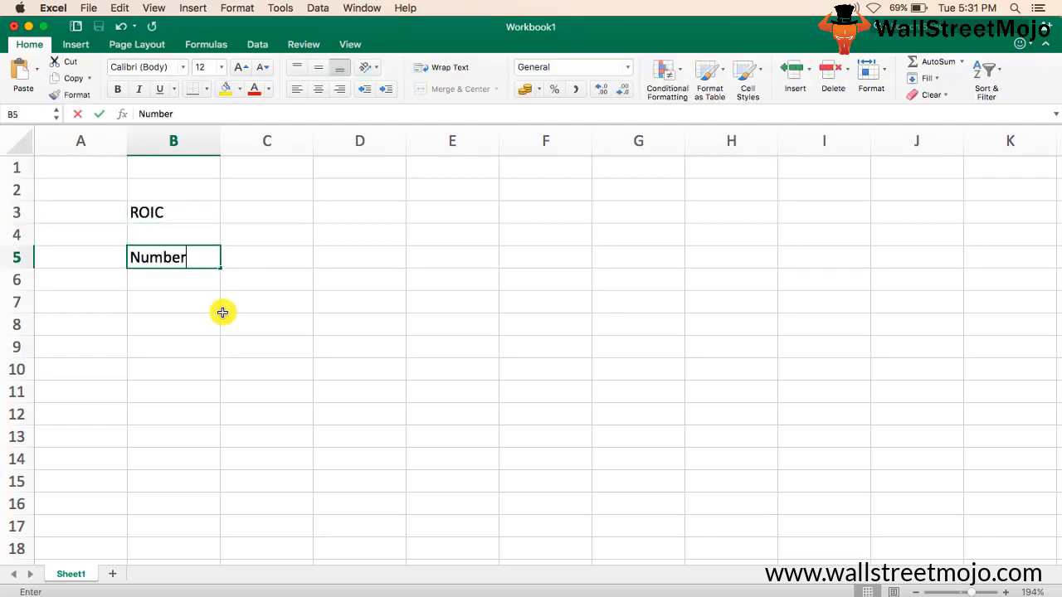
key("BackSpace")
key("BackSpace")
key("BackSpace")
key("BackSpace")
type("erator")
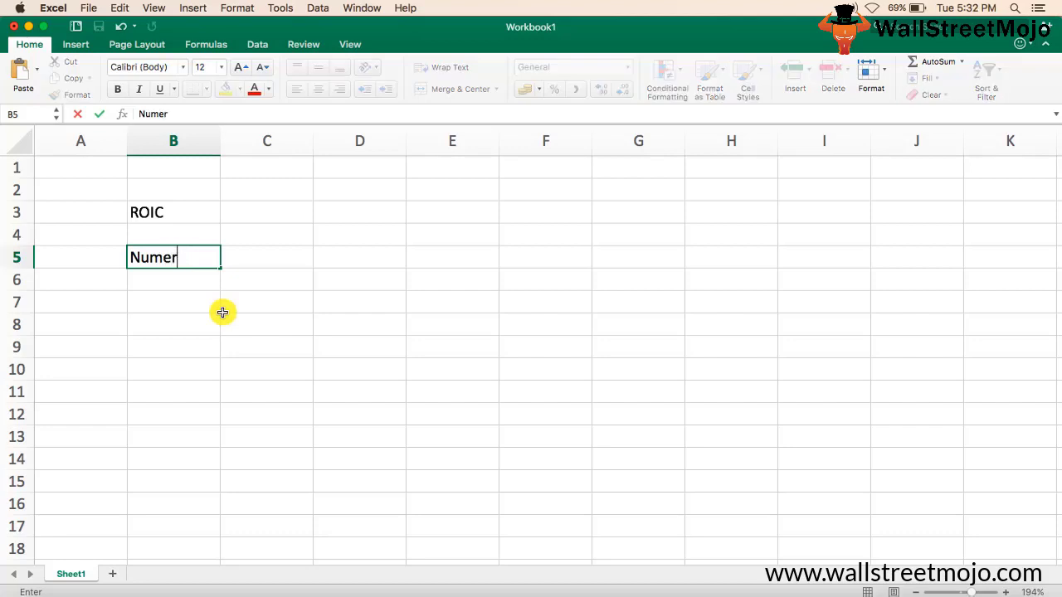
key("Return")
type("Denome")
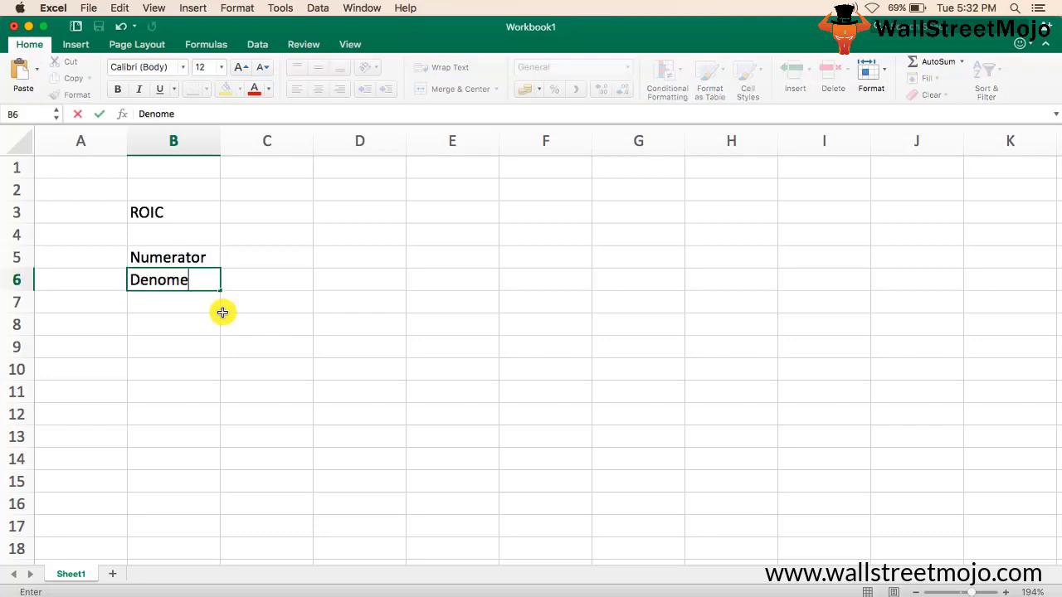
key("BackSpace")
type("inator")
key("Tab")
Describe the numerator in C5 as "Net Income - Dividend" and the denominator in C6 as "Equity + Debt"
key("Up")
type("Net Inc")
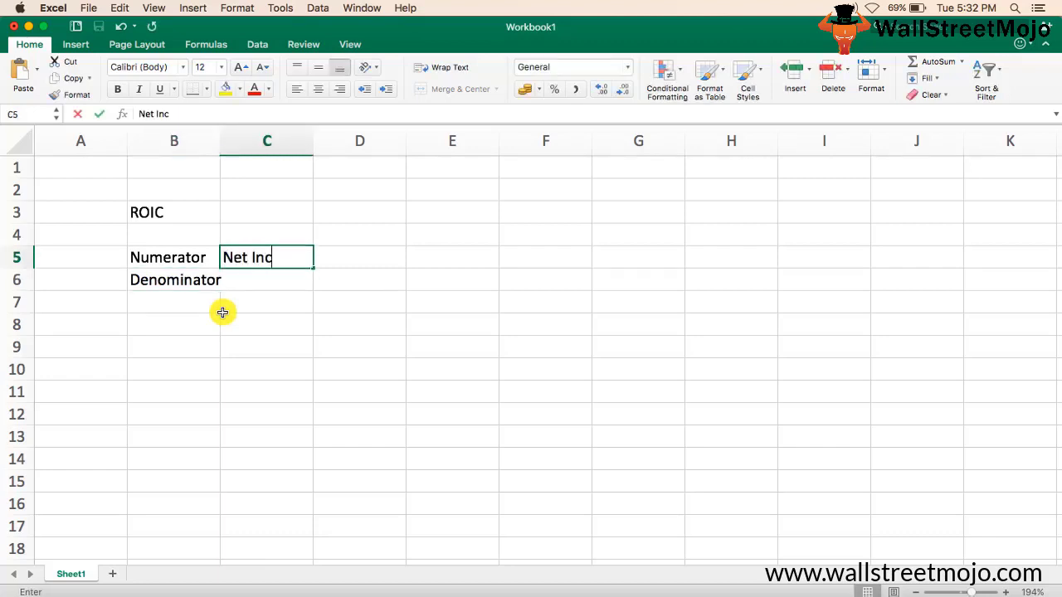
type("ome - Dividend")
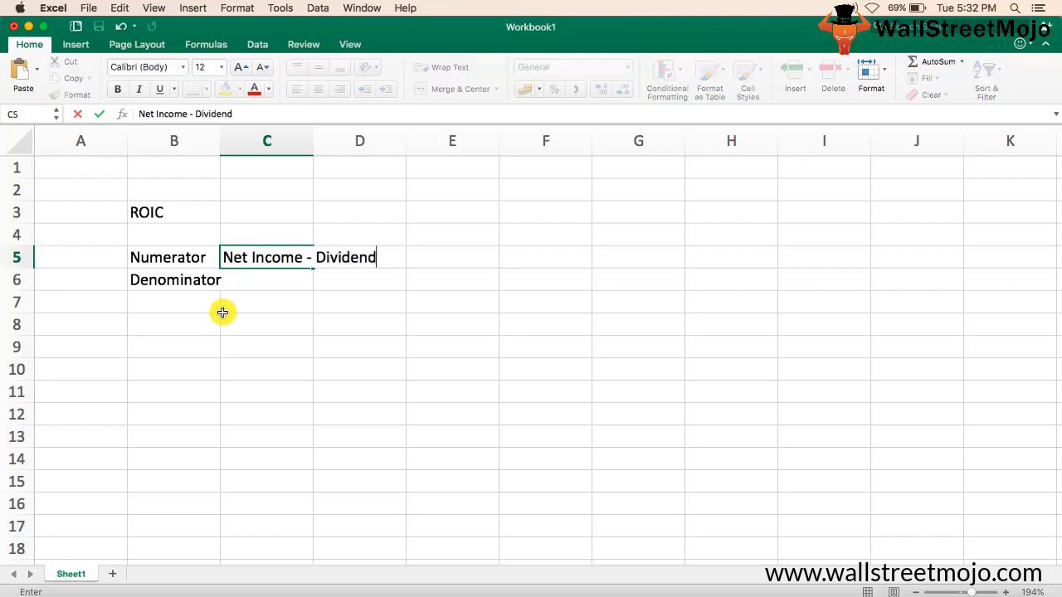
key("Return")
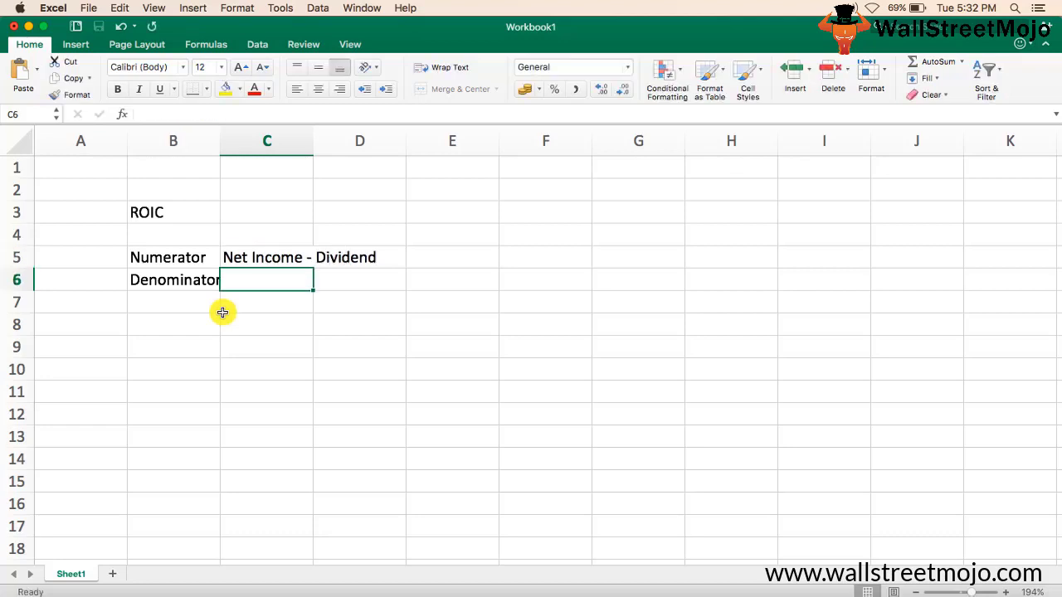
type("Equity + Debt")
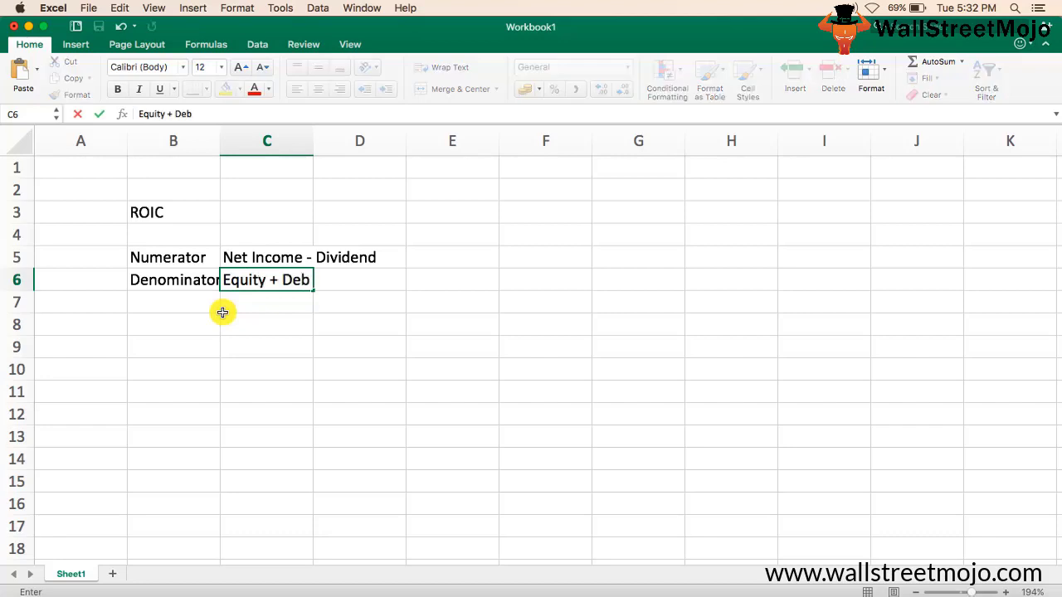
key("Return")
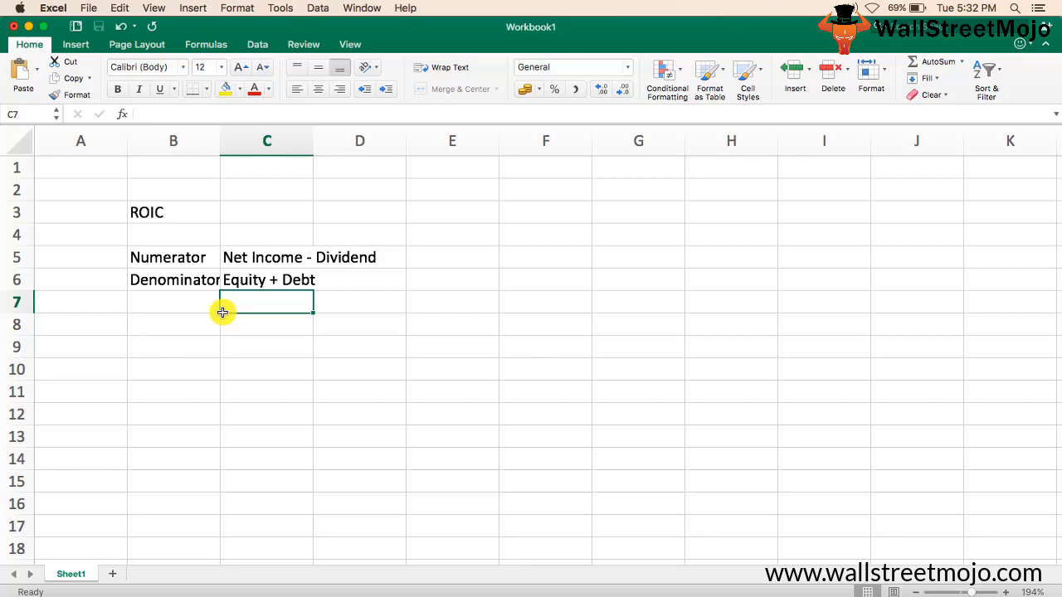
Enter the label ROIC in B8 with the formula text "(Net Income - Dividend)/(Equity + Debt)" in C8
key("Down")
key("Left")
type("ROUC")
key("BackSpace")
key("BackSpace")
type("IC")
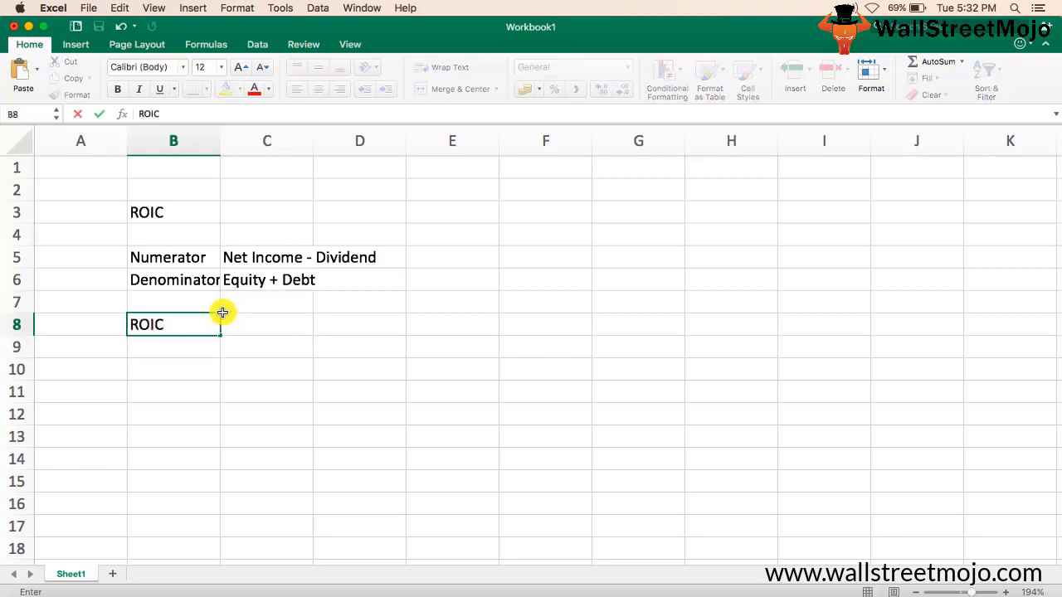
key("Tab")
type("(Net Income - Div")
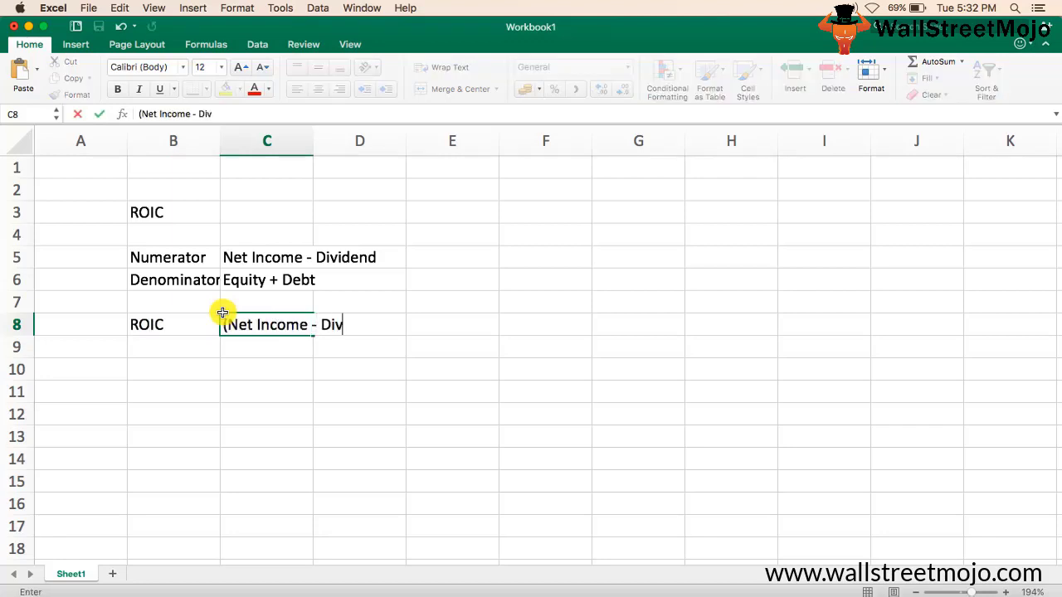
type("idend)/(")
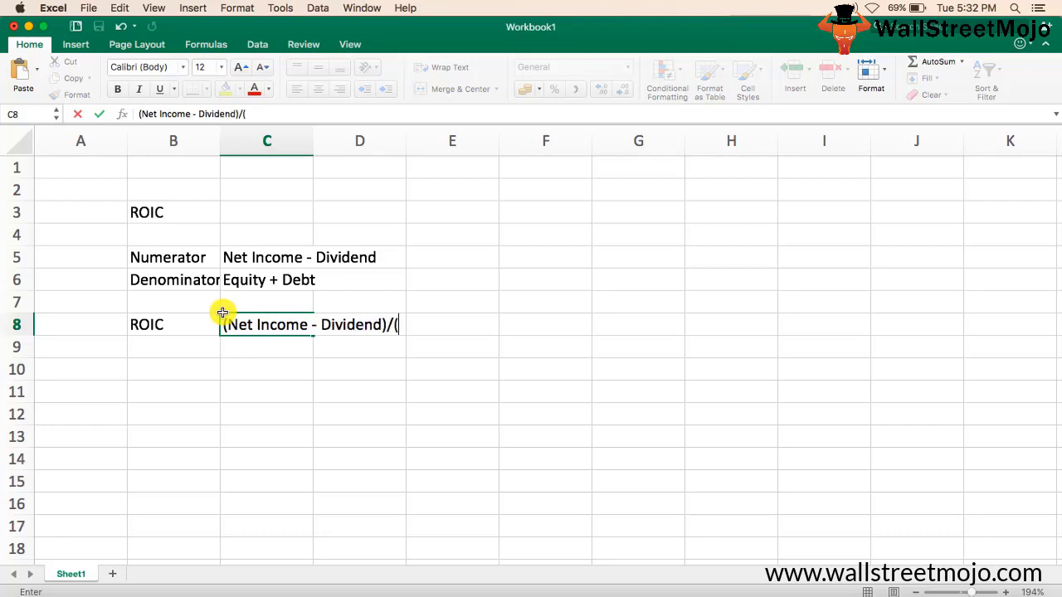
type("Equity + Debt)")
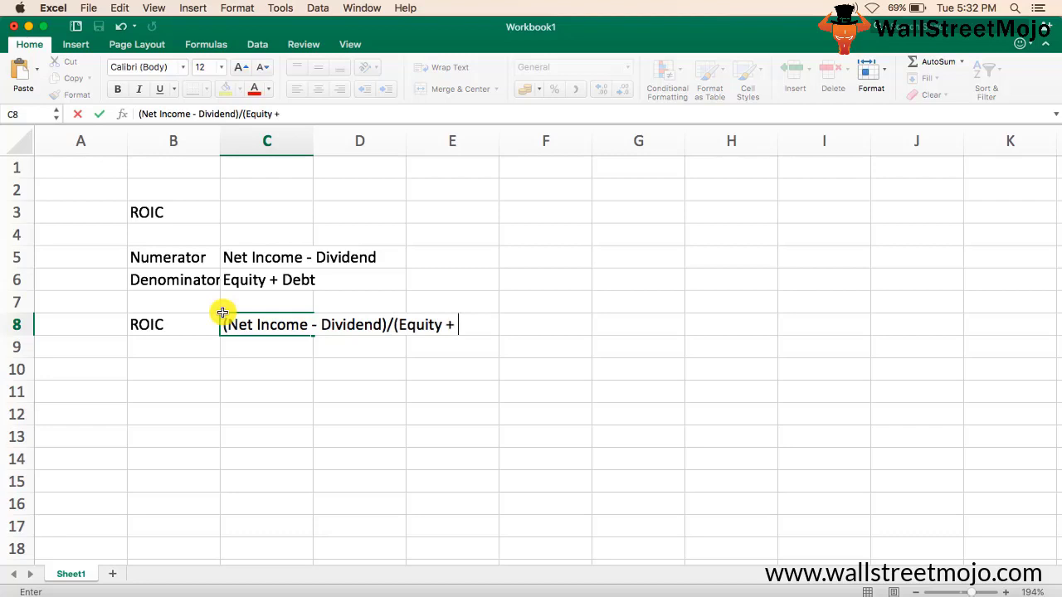
key("Return")
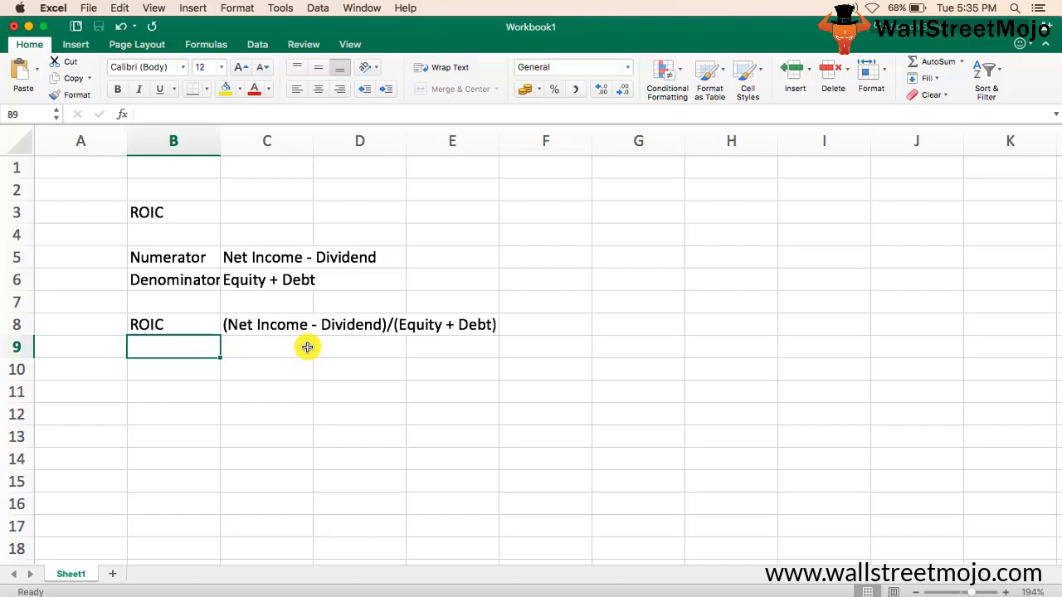
Enter the heading Example in cell B12, below the ROIC formula
scroll(307, 346, "down", 5)
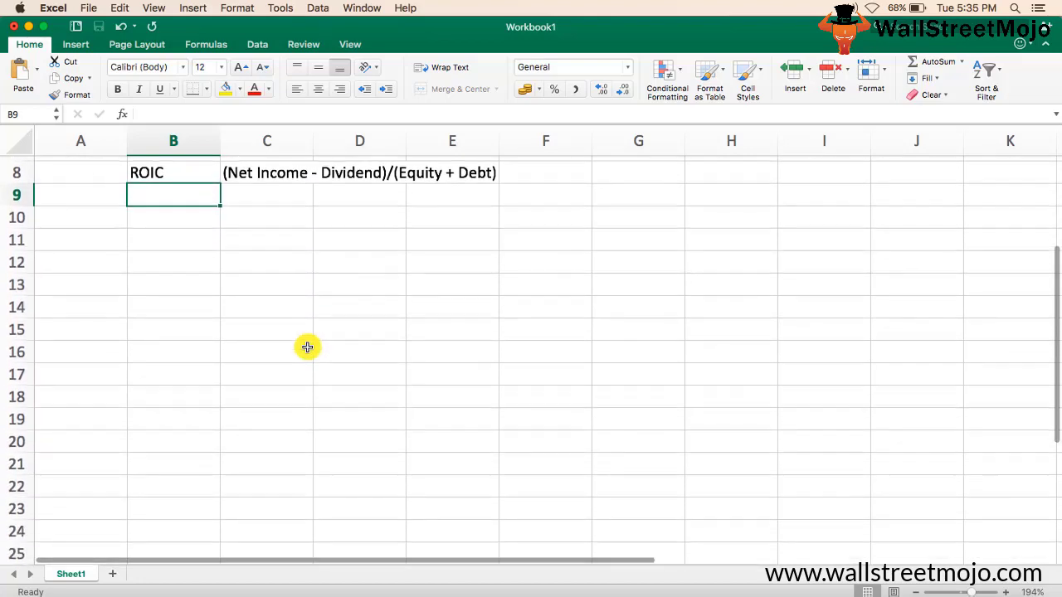
scroll(307, 347, "down", 1)
left_click(175, 228)
type("Ex")
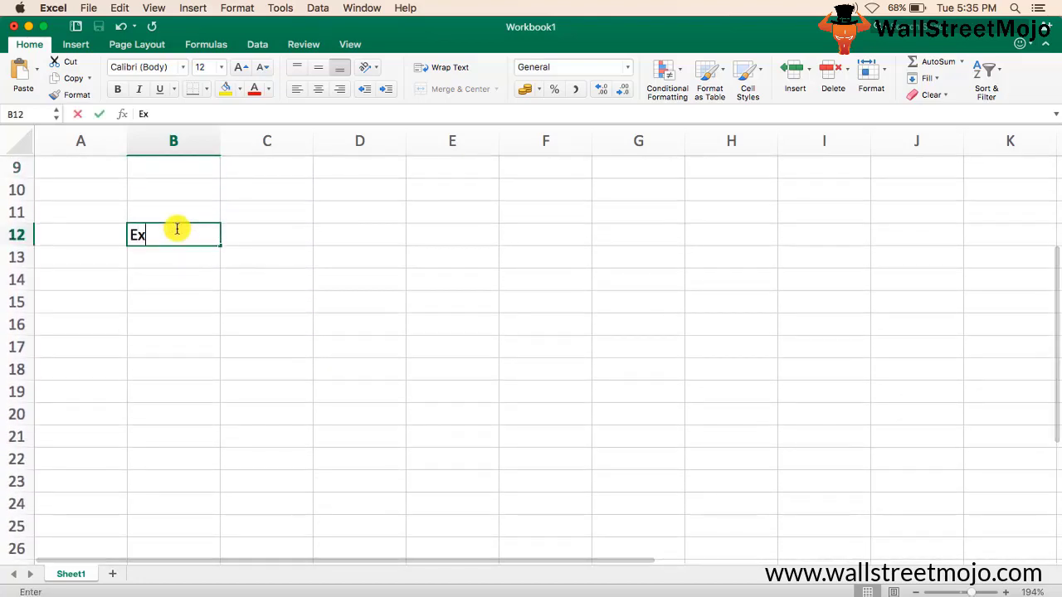
type("ample")
key("Return")
key("Return")
type("Sales")
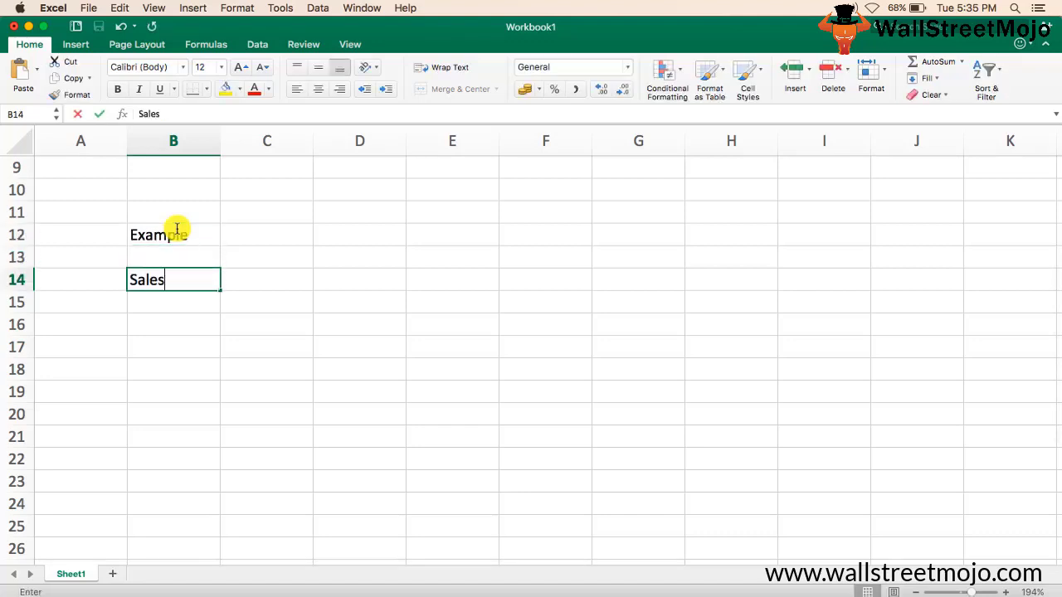
type(" Rev")
key("Escape")
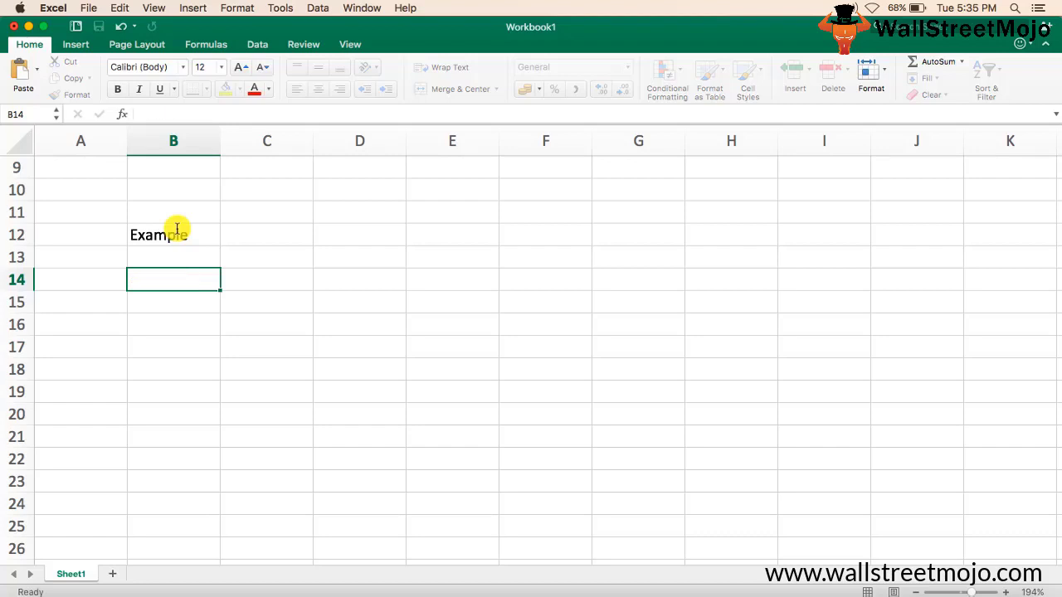
Enter Revenue of 500000 in row 14 and Operating Cost of 200000 in row 15, using columns B and C
type("Revenue")
key("Tab")
type("500000")
key("Return")
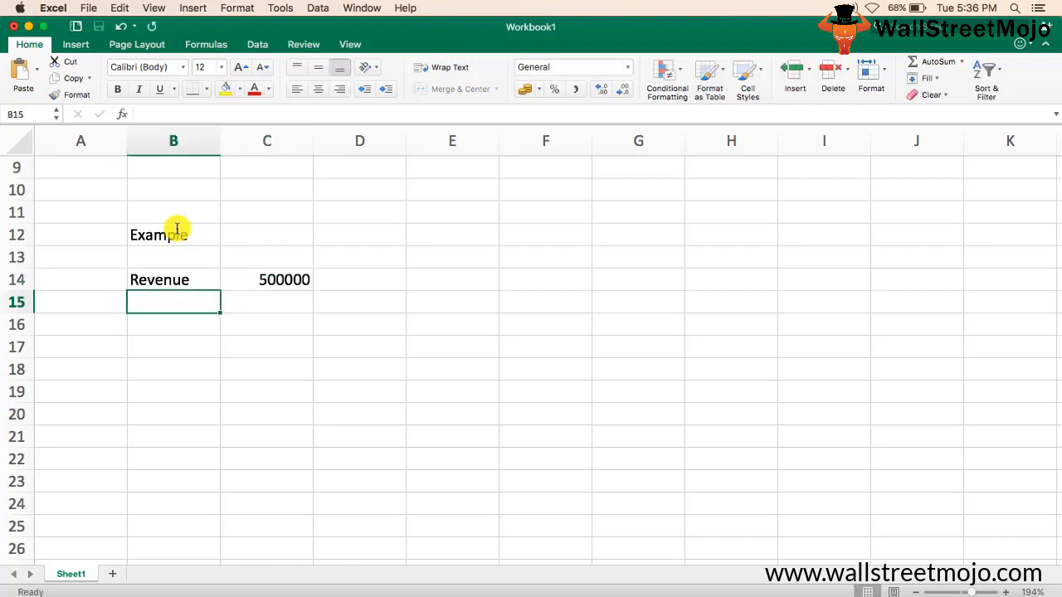
type("Operat")
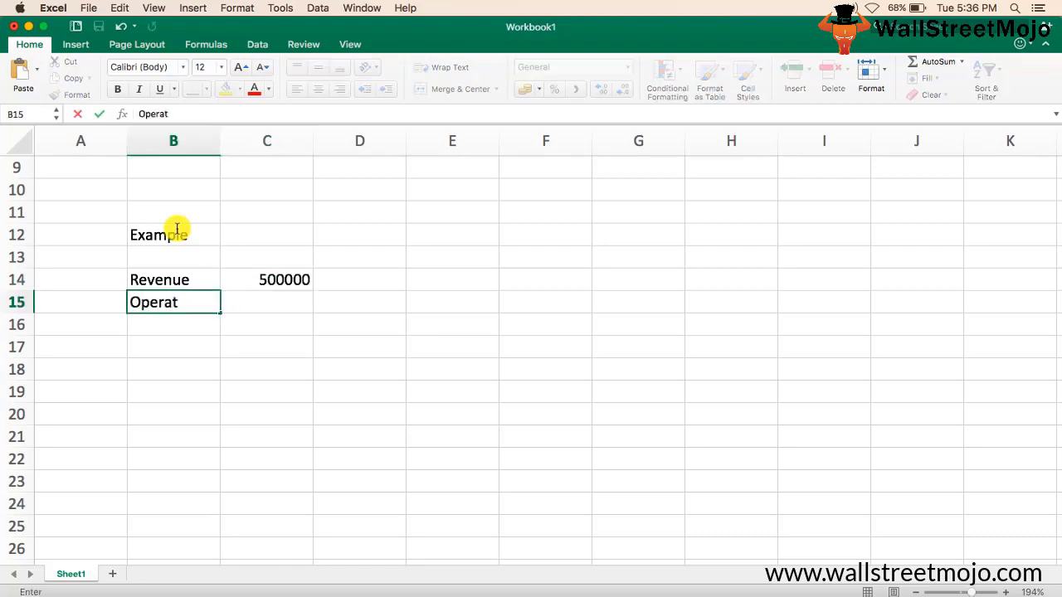
type("ing Cost")
key("Tab")
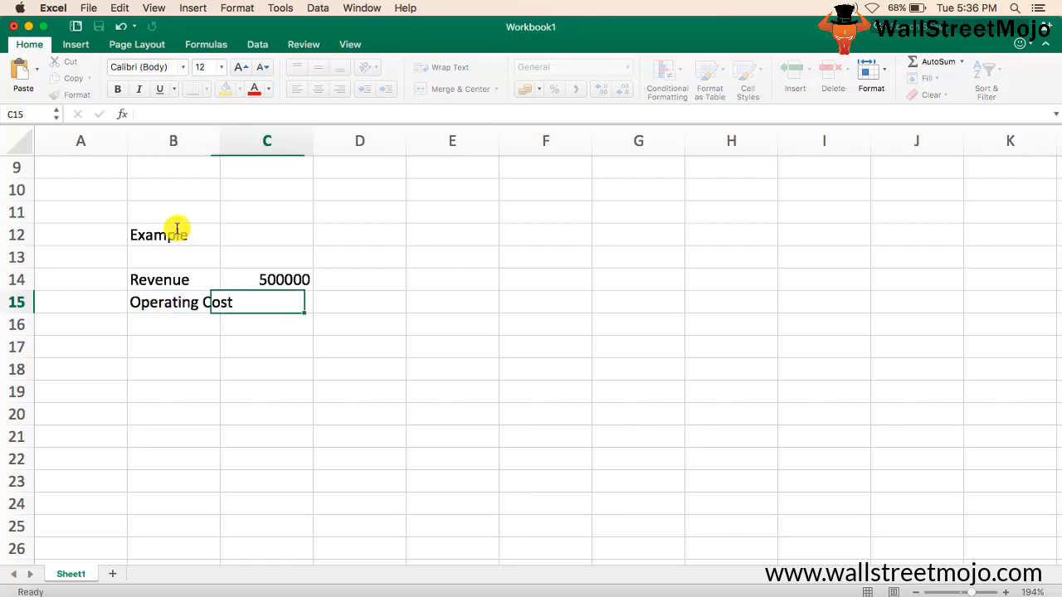
type("200000")
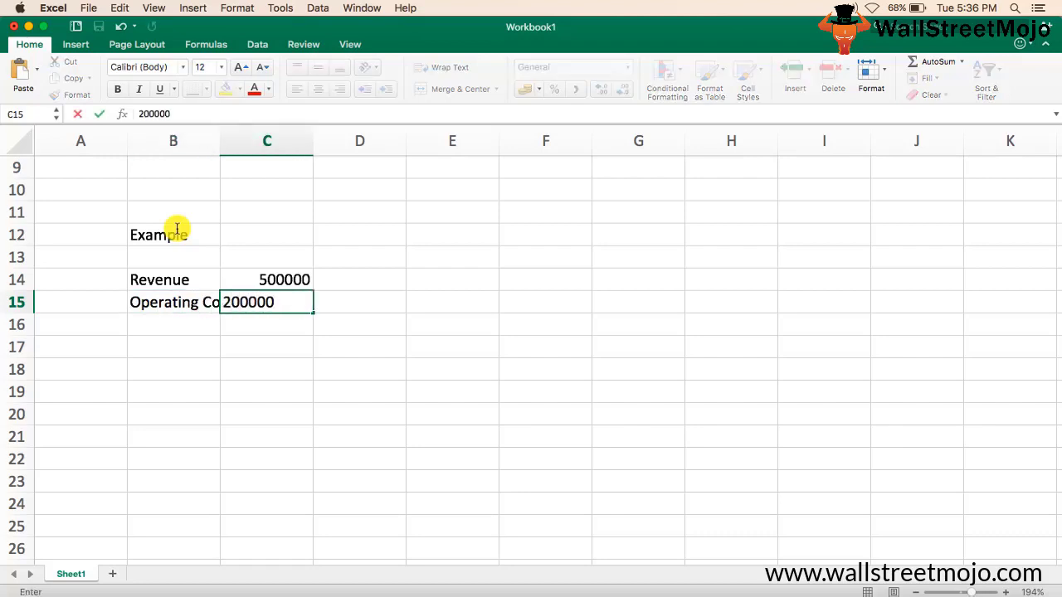
key("Return")
key("Return")
Enter the label "Rate of tax" in B17 with 35% in C17
type("Rate oftax")
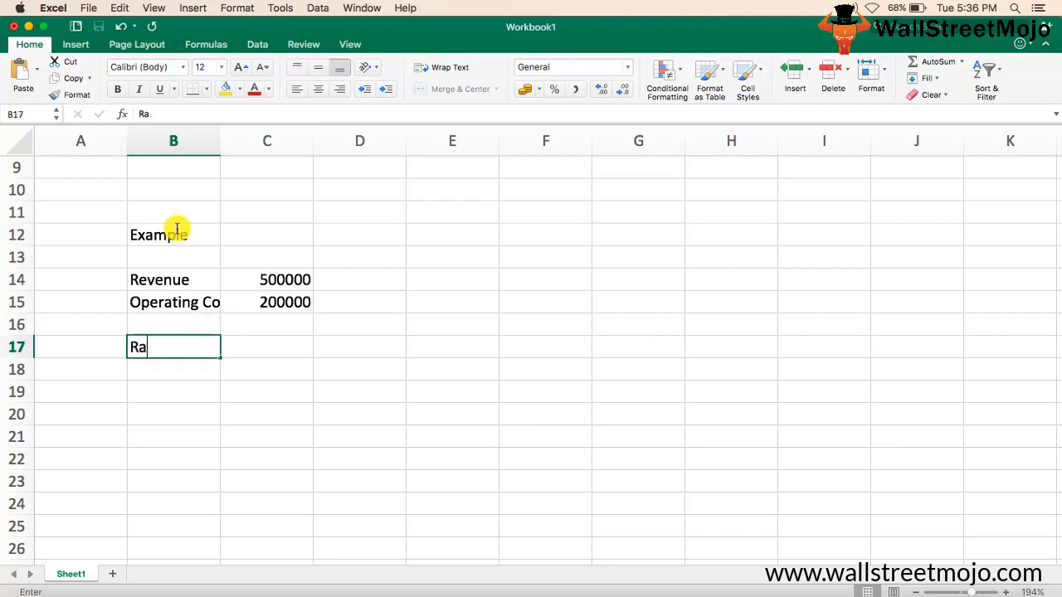
key("BackSpace")
key("BackSpace")
key("BackSpace")
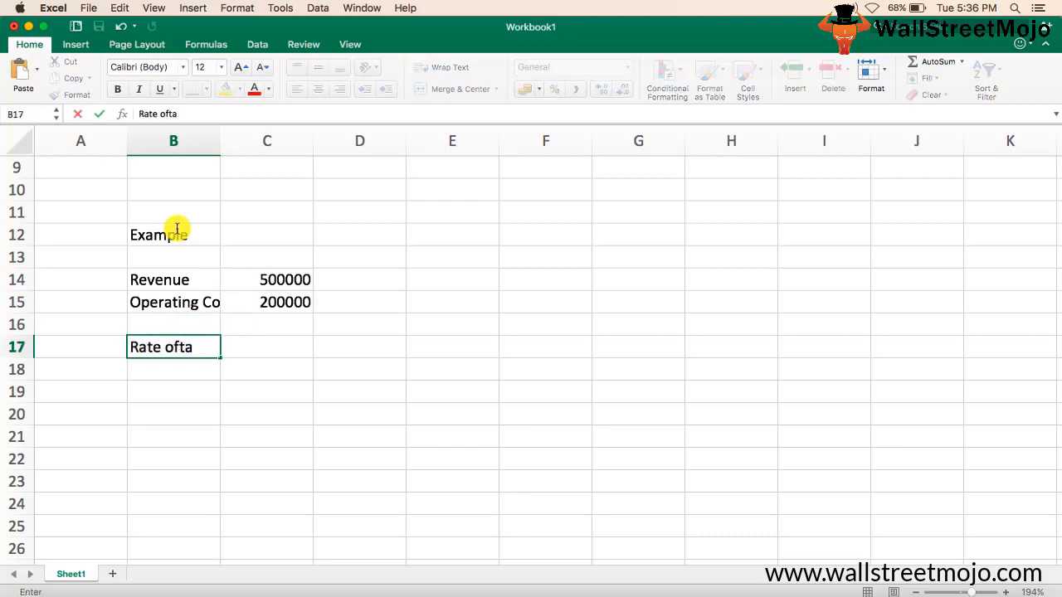
type("tax")
key("Tab")
type("35%")
key("Return")
key("Return")
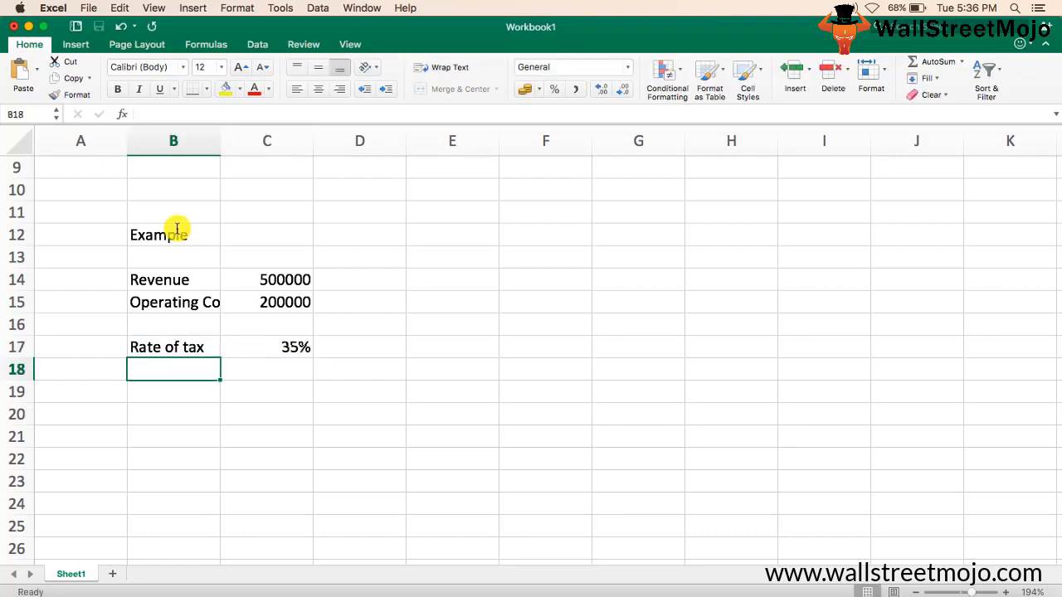
Enter Equity of 5000000 in row 19 and Debt of 3000000 in row 20, using columns B and C
type("Equity")
key("Tab")
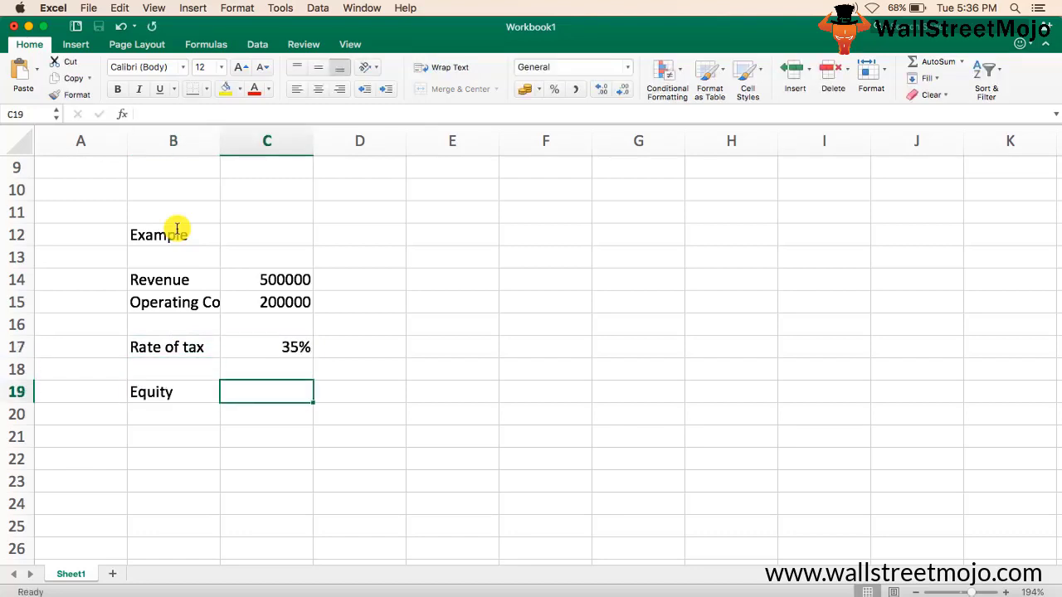
type("5000000")
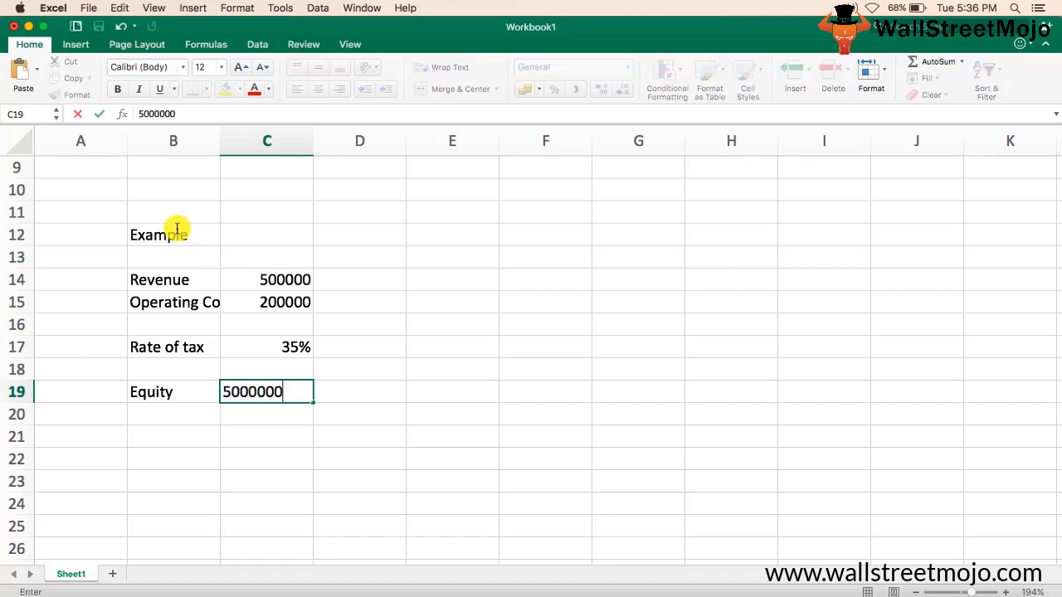
key("Return")
type("Debt")
key("Tab")
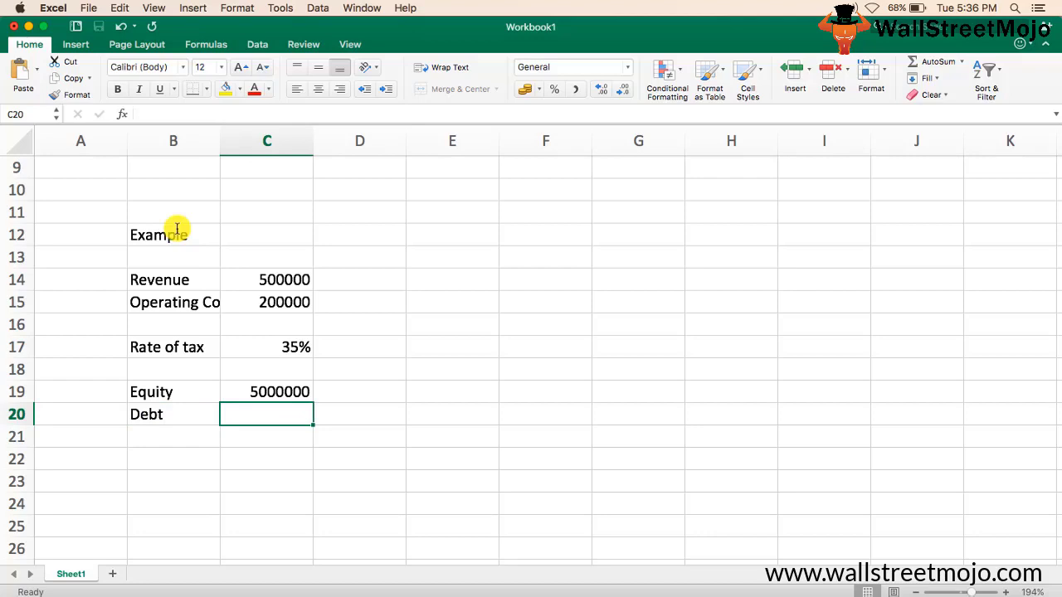
type("3000000")
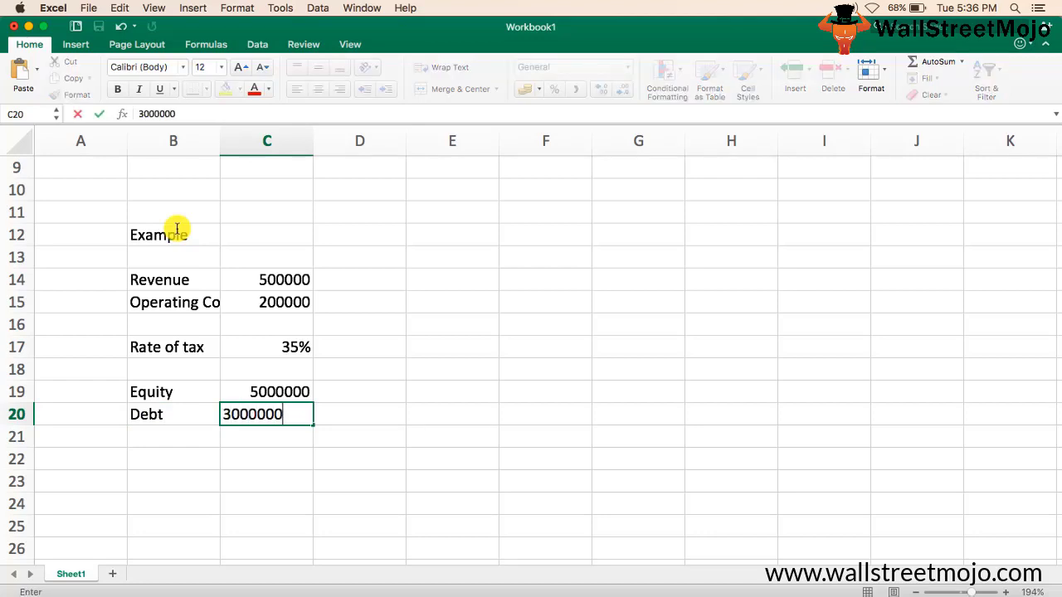
key("Return")
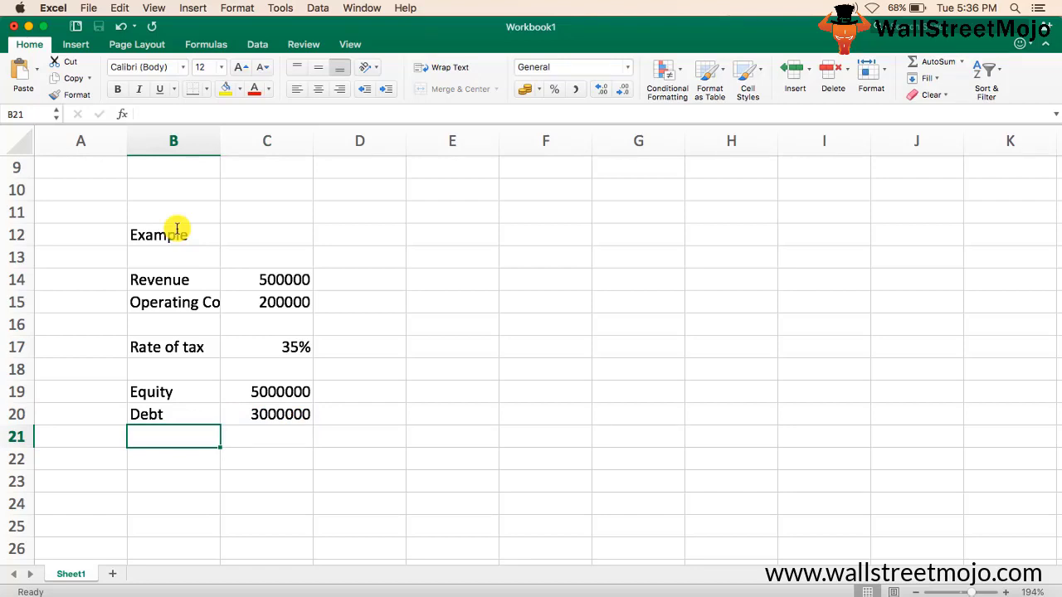
Widen column B to fit the Operating Cost label and enter "ROIC?" in cell B22
left_click_drag(220, 142, 262, 142)
left_click(191, 450)
type("ROIC?")
key("Return")
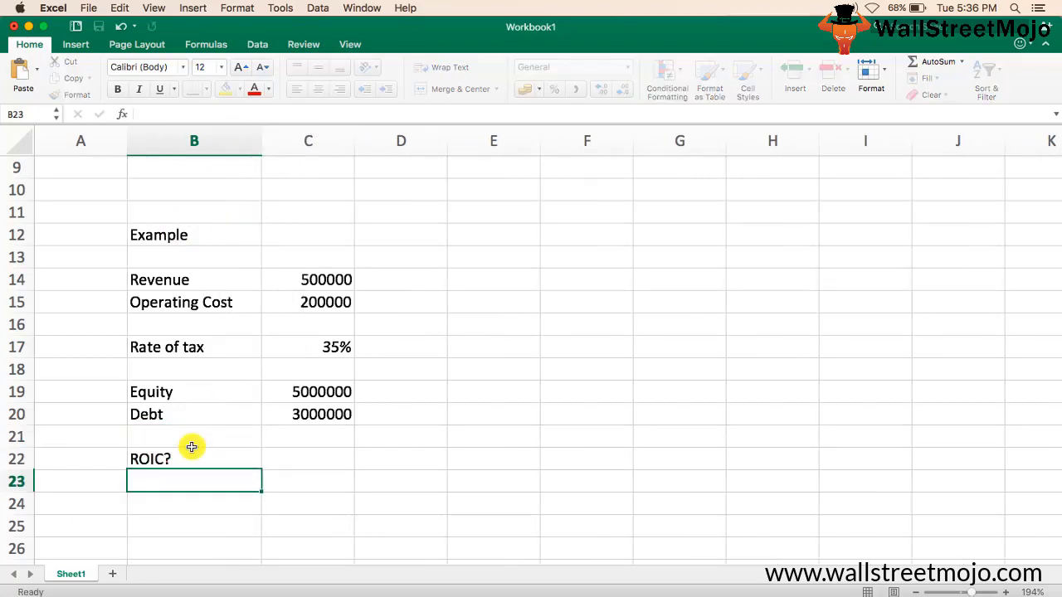
Enter the heading "Net Income" in cell B24
key("Return")
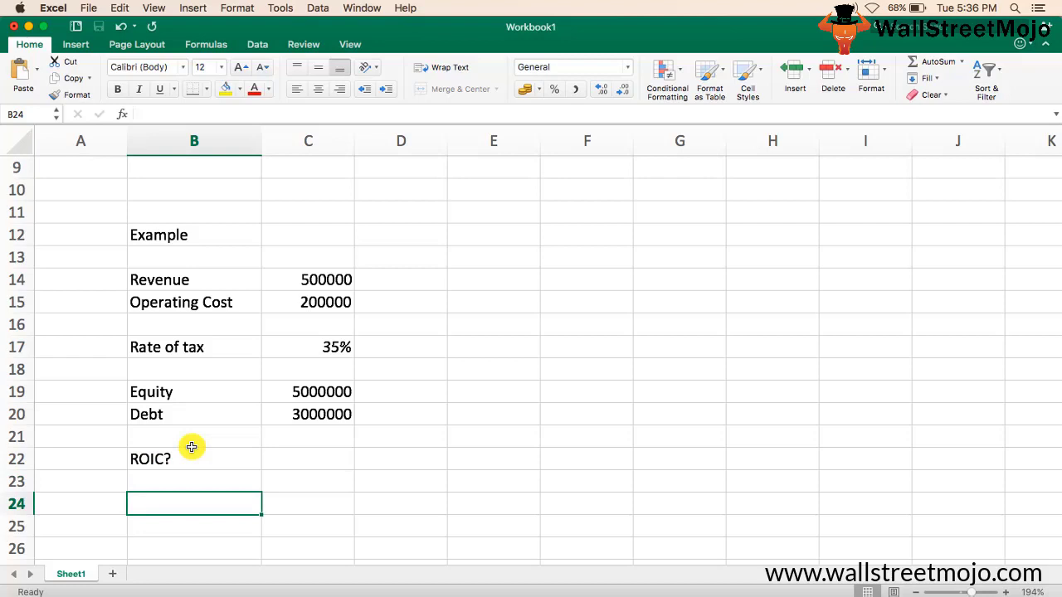
type("Net")
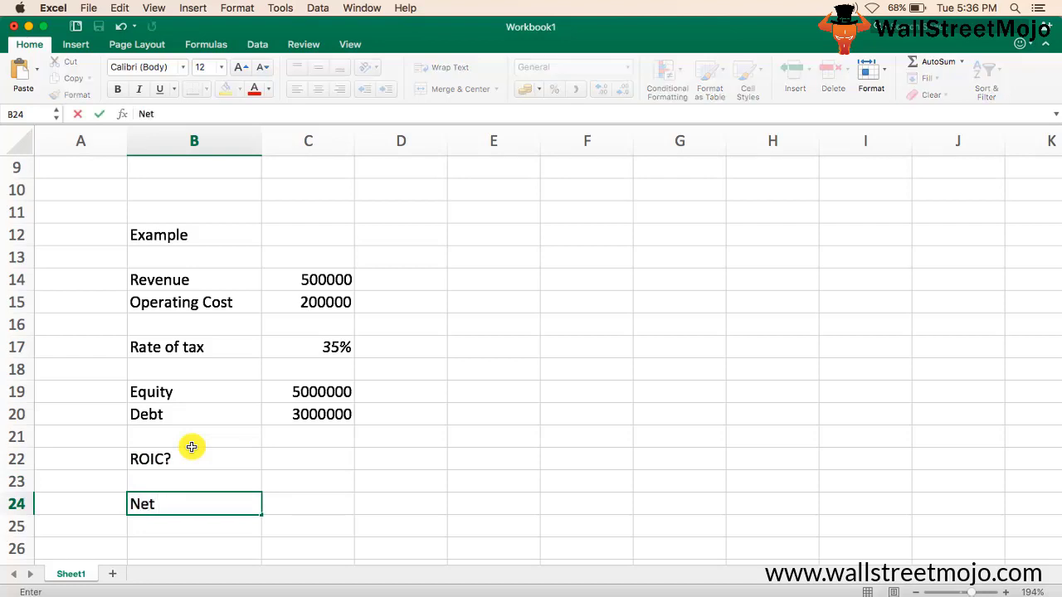
type(" Income")
key("Tab")
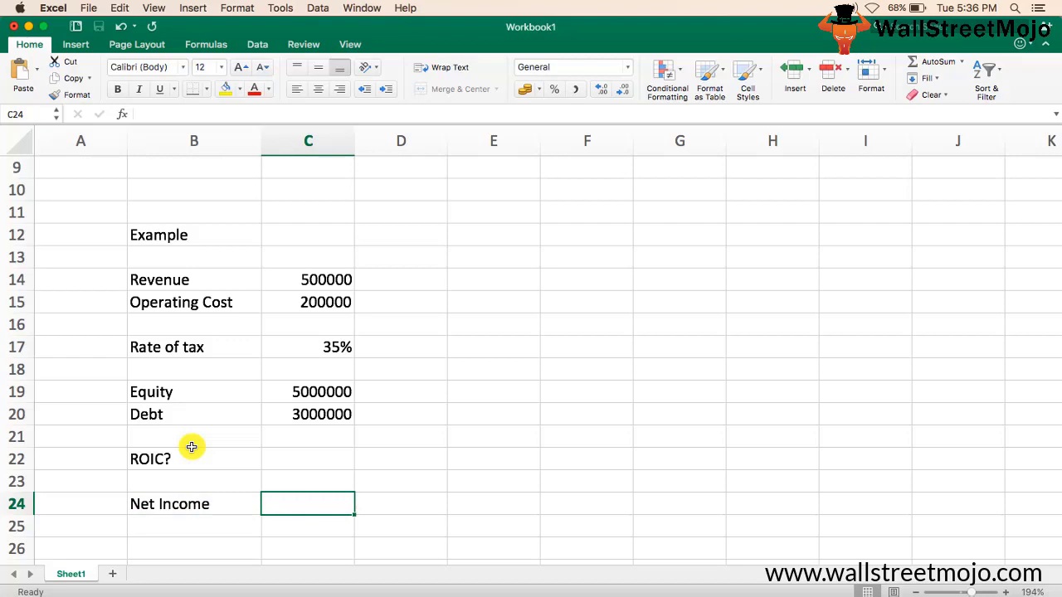
Enter the label "Revenue" in B25 and link C25 to the example's revenue with =C14
key("Down")
key("Left")
key("Right")
key("Left")
key("Down")
key("Down")
key("Down")
key("Down")
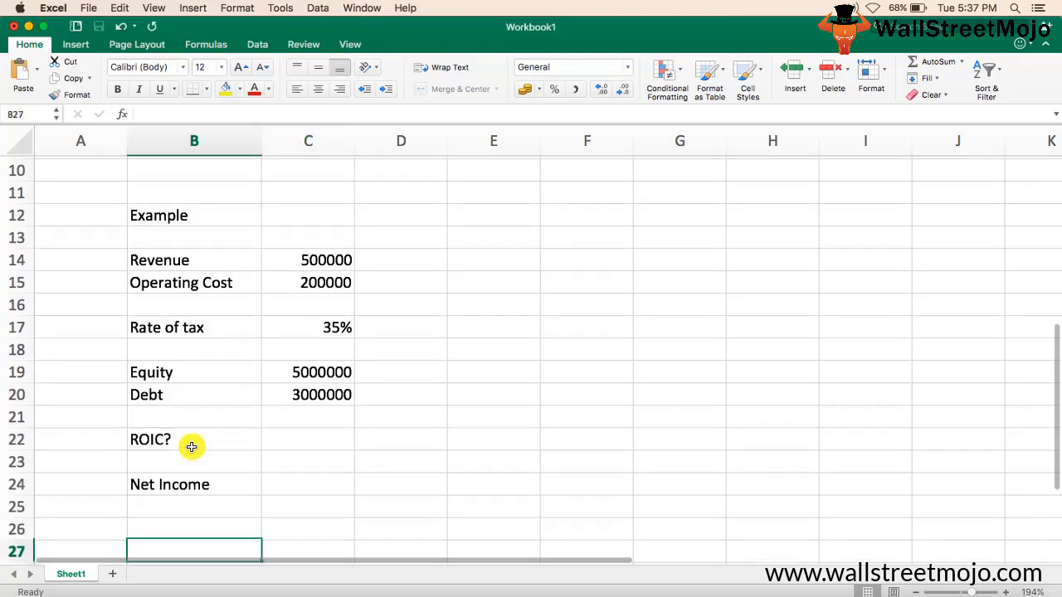
key("Up")
key("Up")
key("Up")
key("Up")
type("Rev")
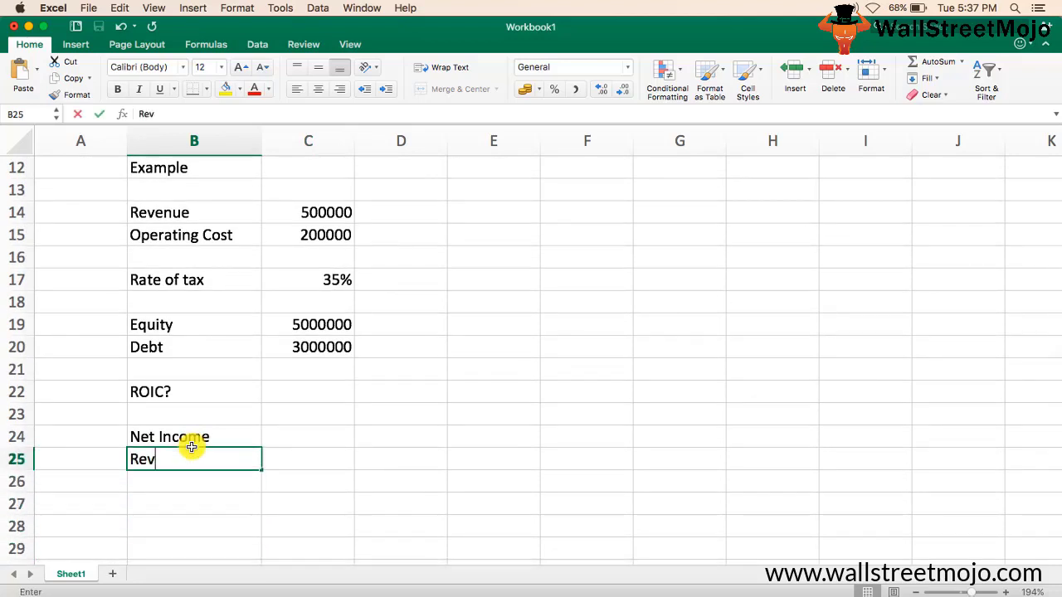
type("enue")
key("Tab")
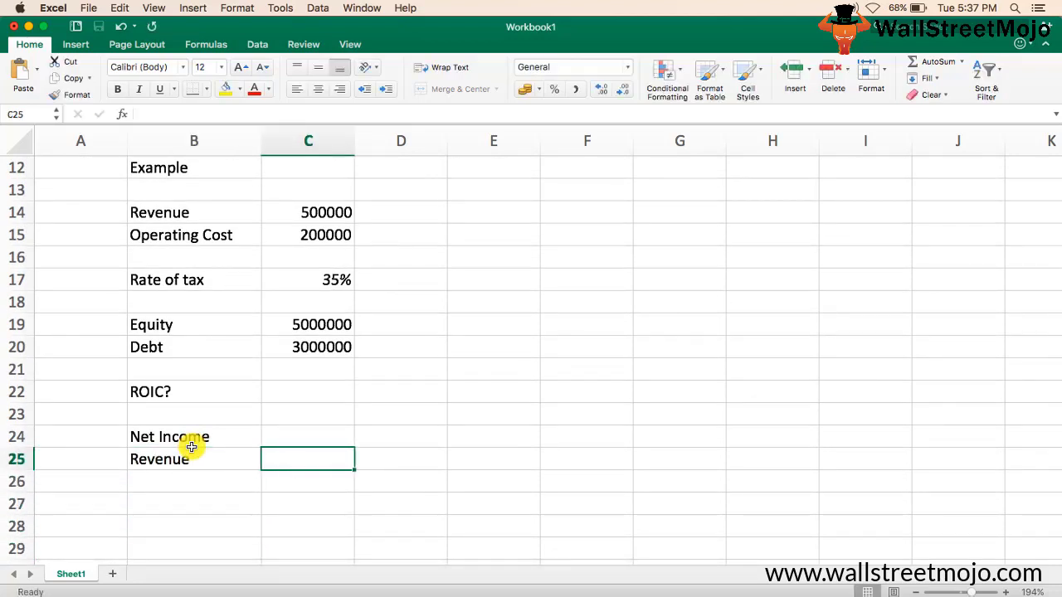
type("=")
left_click(322, 211)
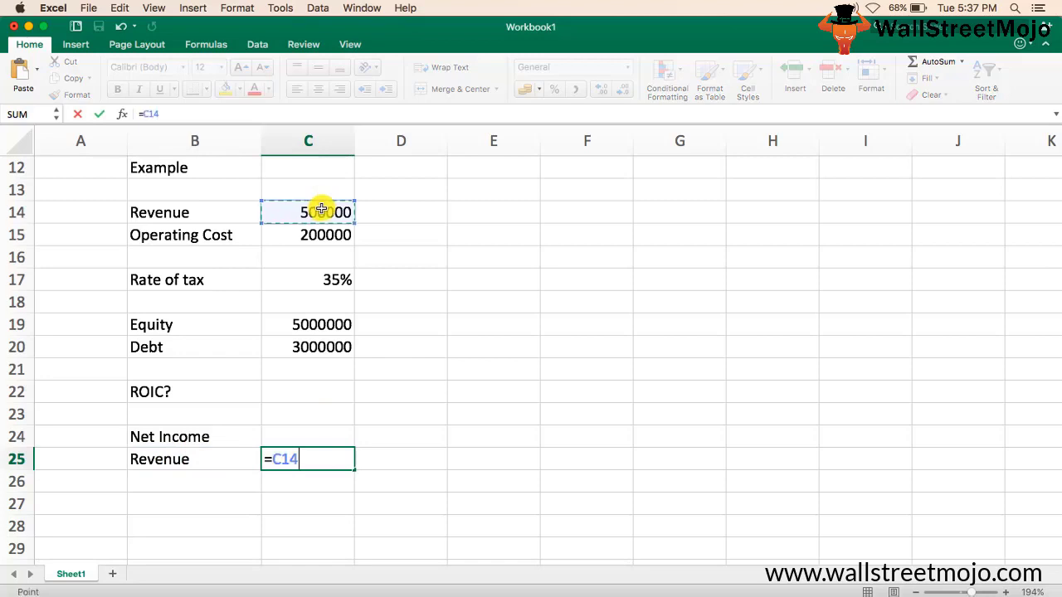
key("Return")
Enter the label "Less: Operating Cost" in B26 and link C26 to the example's operating cost with =C15
type("Less:")
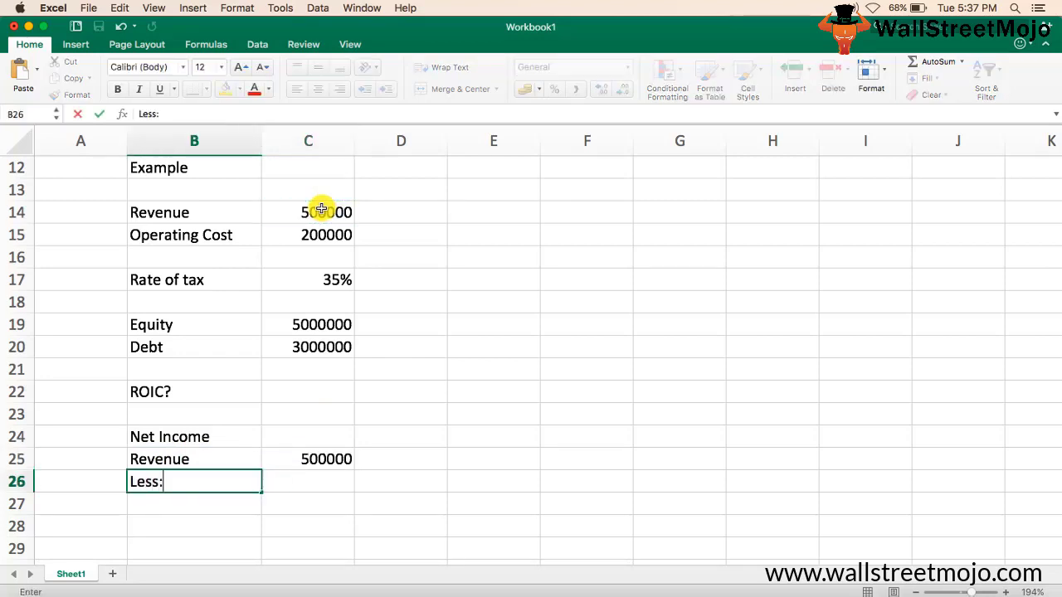
type(" Operatin")
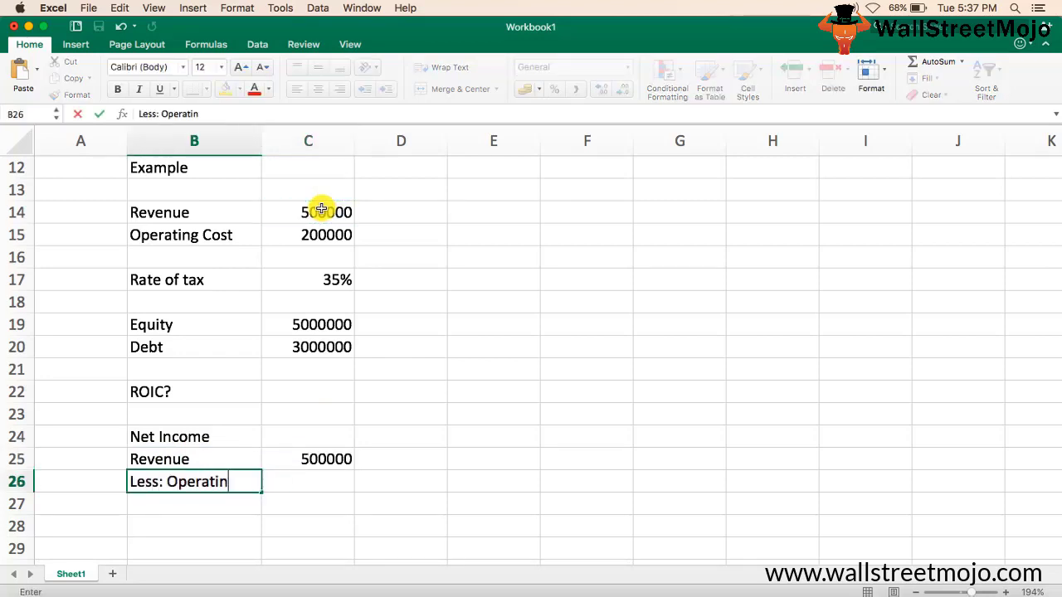
type("g Cost")
key("Tab")
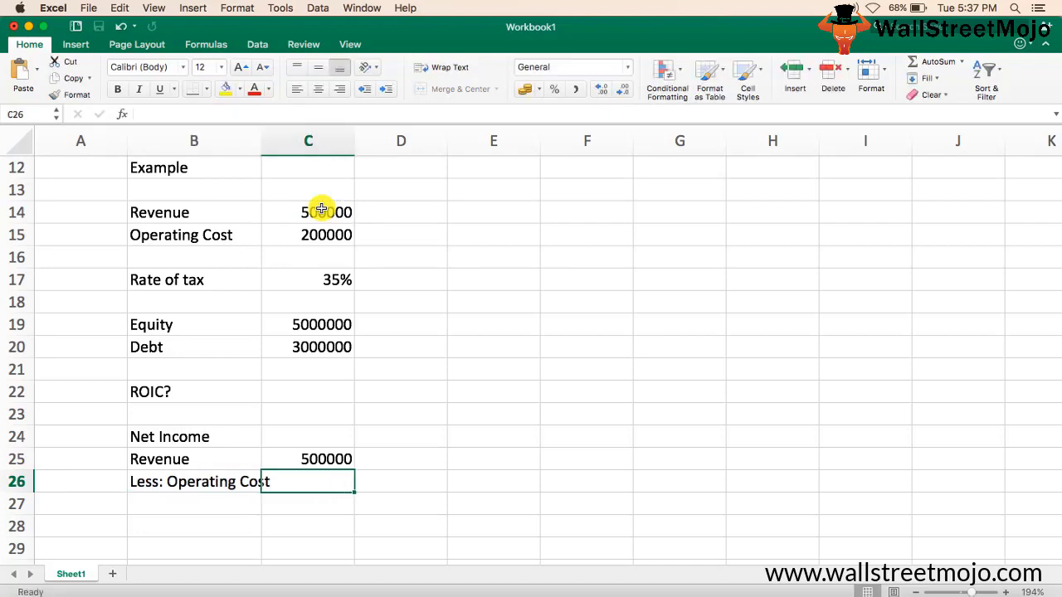
type("=")
left_click(317, 236)
key("Return")
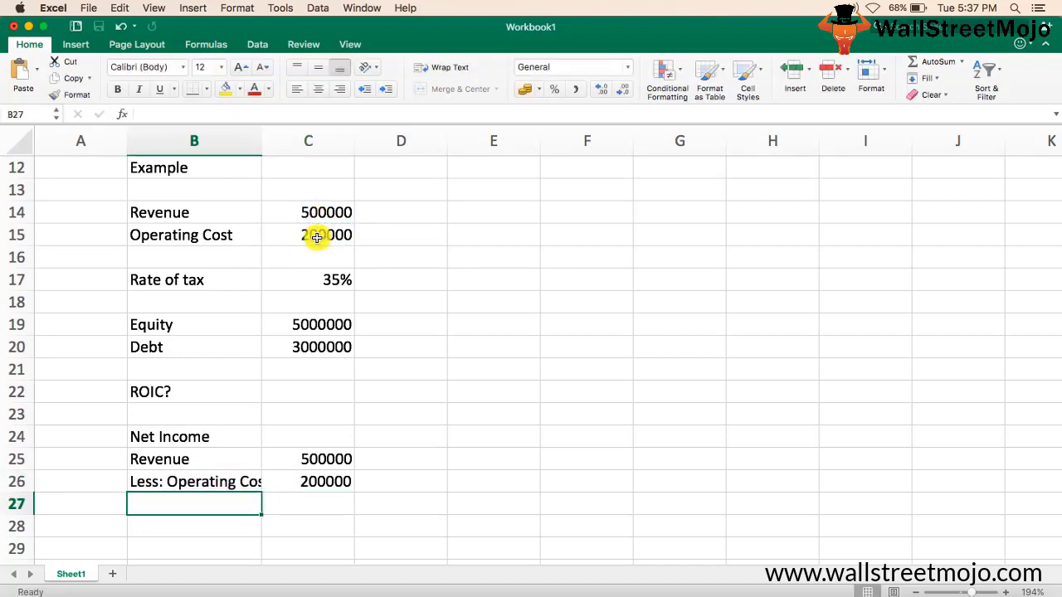
Enter the label "Profit before tax" in B27 and the formula =C25-C26 in C27
type("Profit befo")
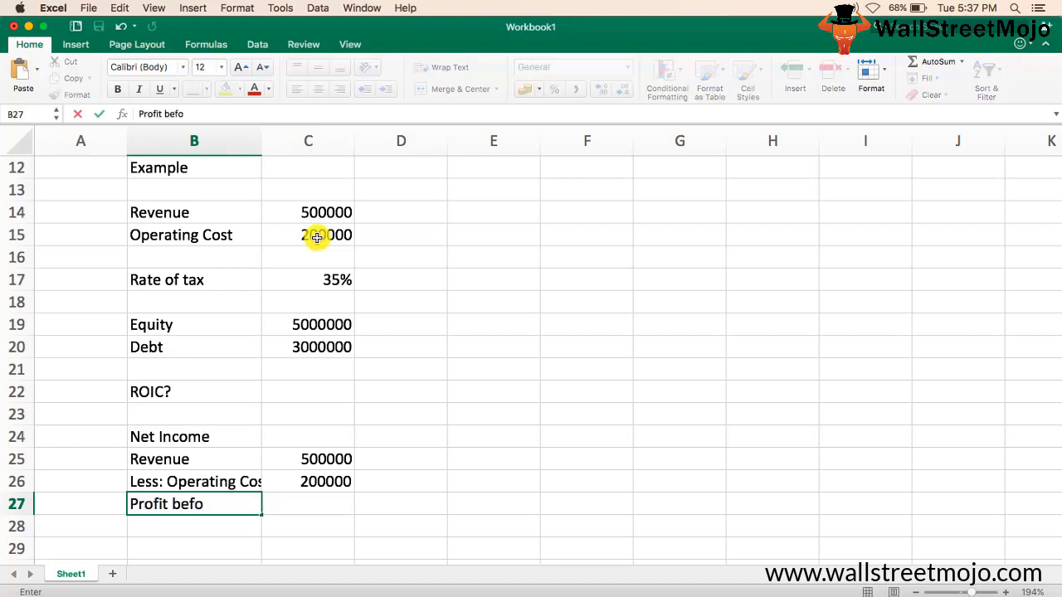
type("re tax")
key("Tab")
type("=")
key("Up")
key("Up")
type("-")
key("Up")
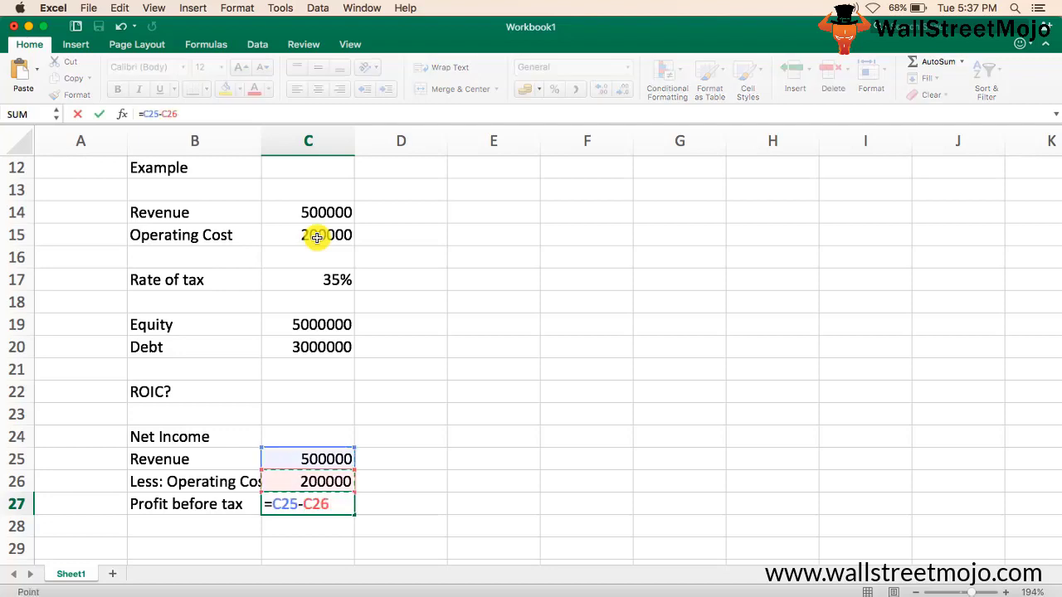
key("Return")
type("Lesss")
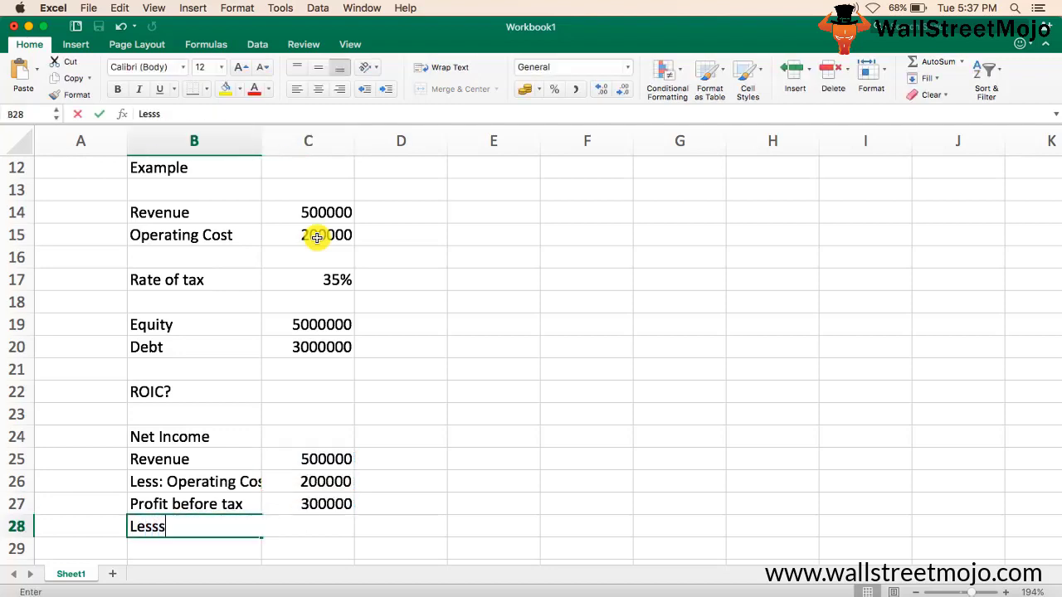
key("BackSpace")
type(": ")
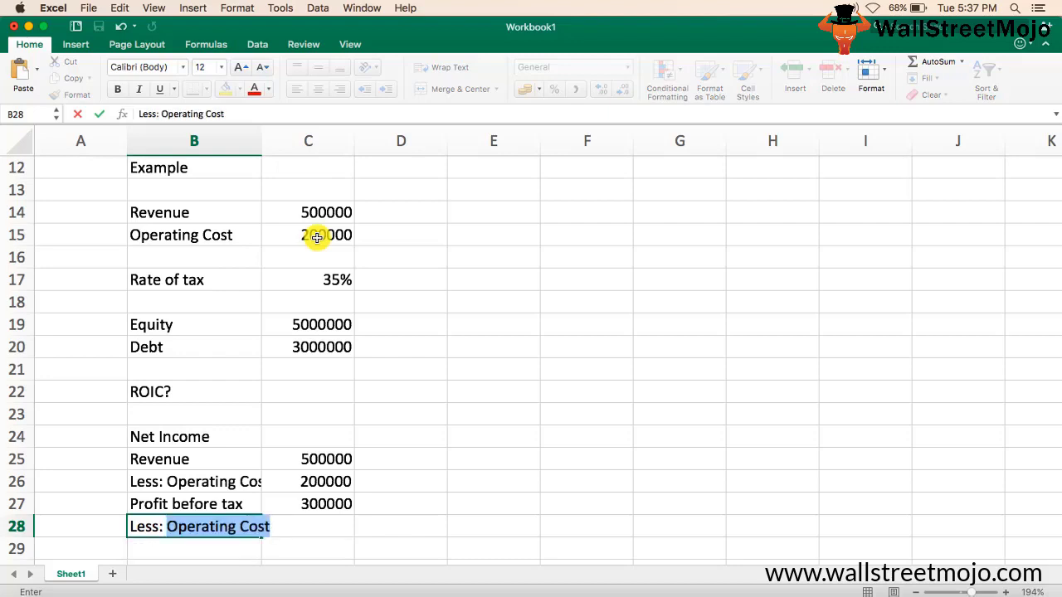
type("Tax @")
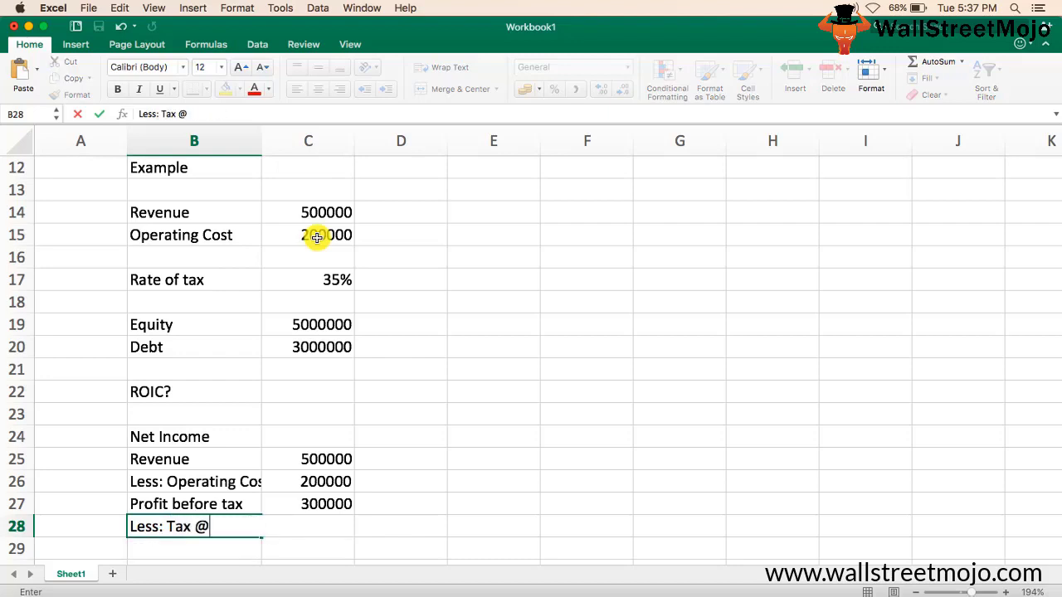
type("35%")
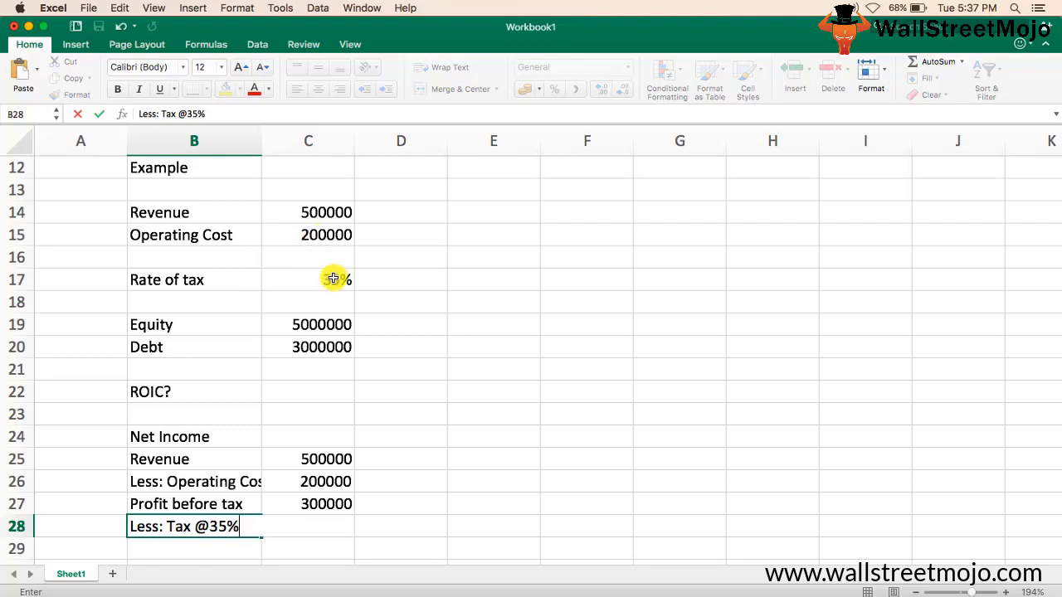
key("Tab")
type("=")
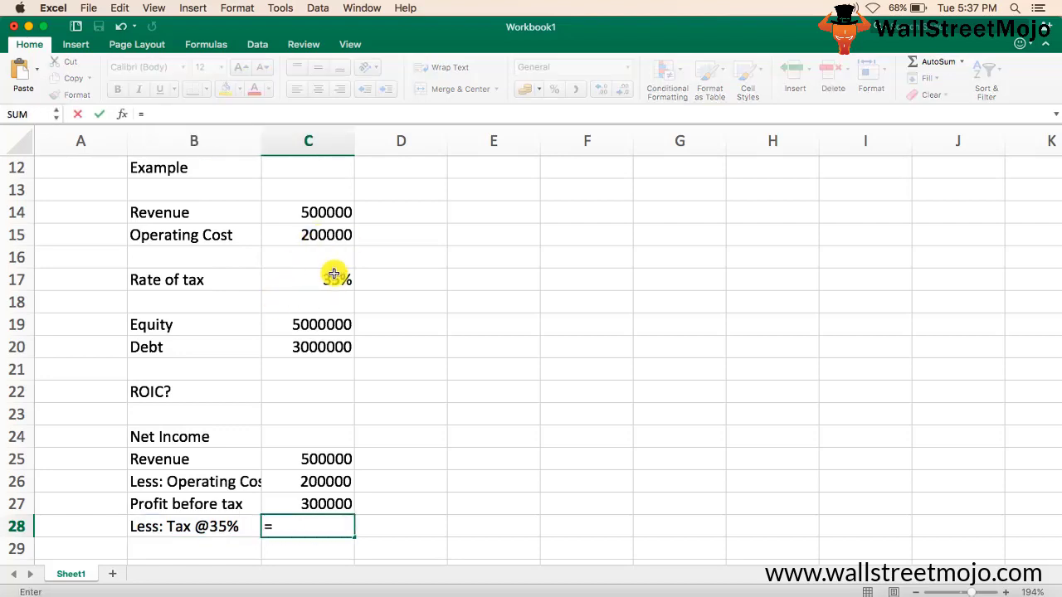
key("Up")
type("*5%")
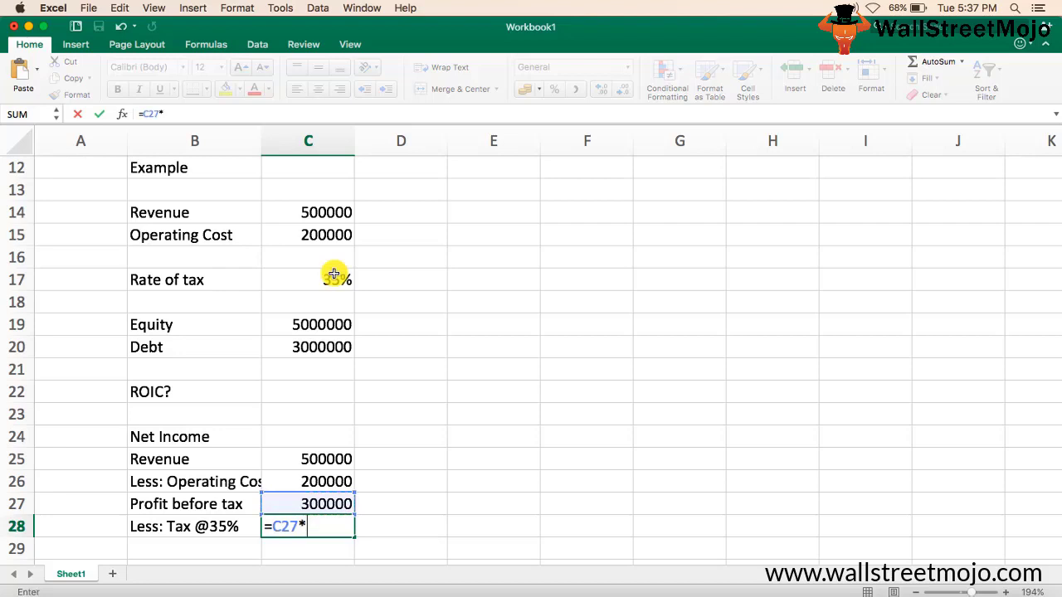
key("BackSpace")
key("BackSpace")
type("35%")
key("Return")
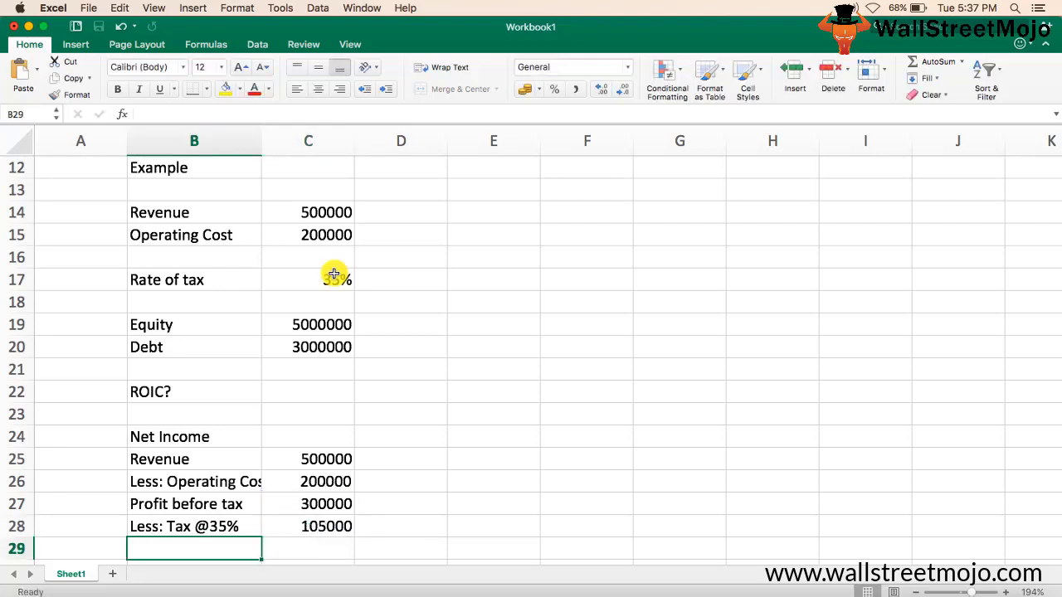
Enter the label "Net Income" in B29 and subtract tax from profit with =C27-C28 in C29
type("Net")
key("Tab")
type("=")
key("Up")
key("Up")
type("-")
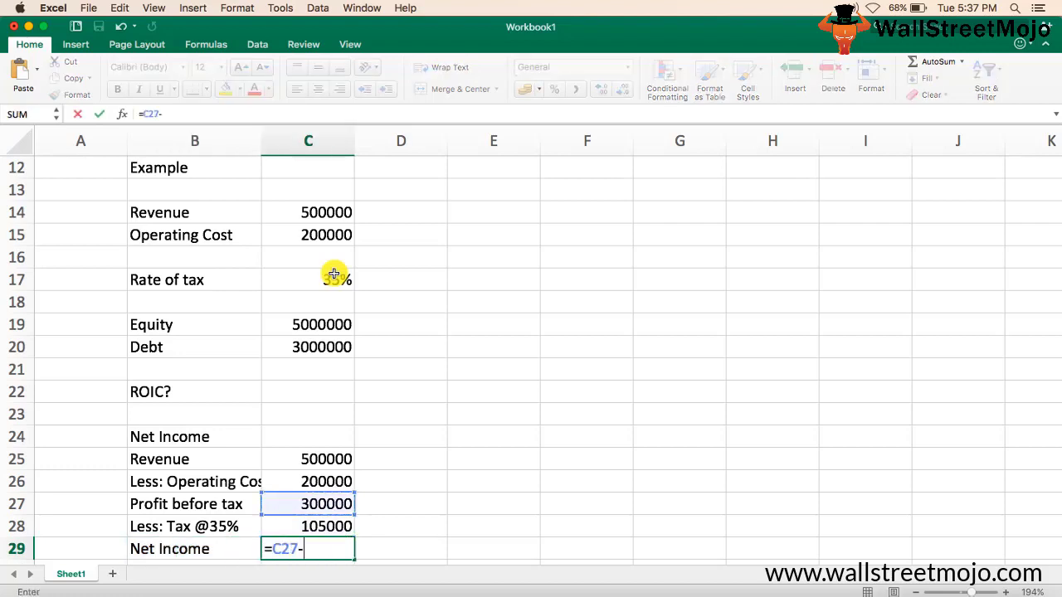
key("Up")
key("Return")
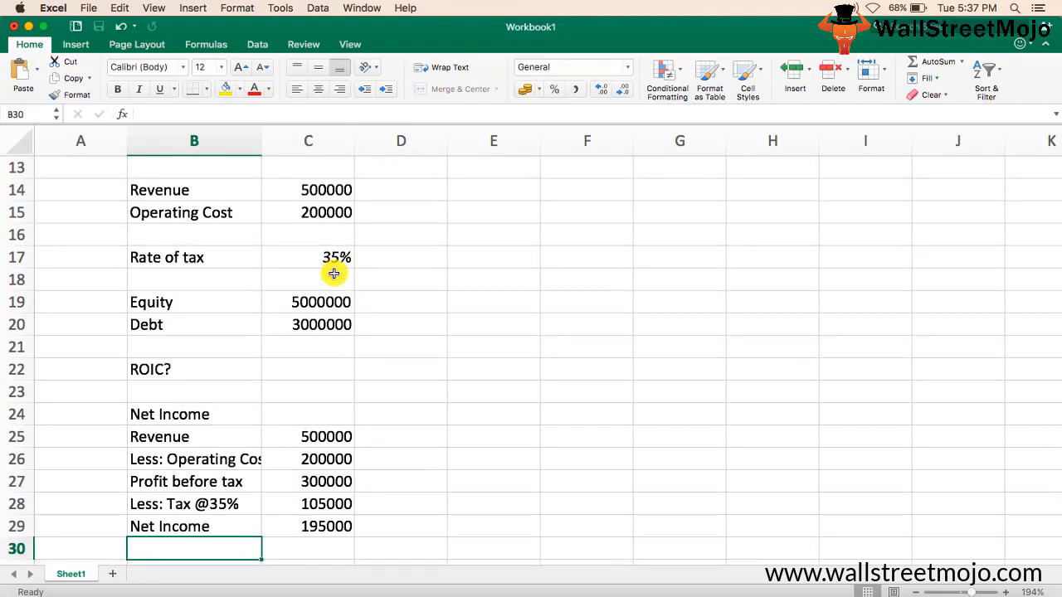
Enter the label "Invested Capital" in B31 and add equity and debt with =C19+C20 in C31
key("Return")
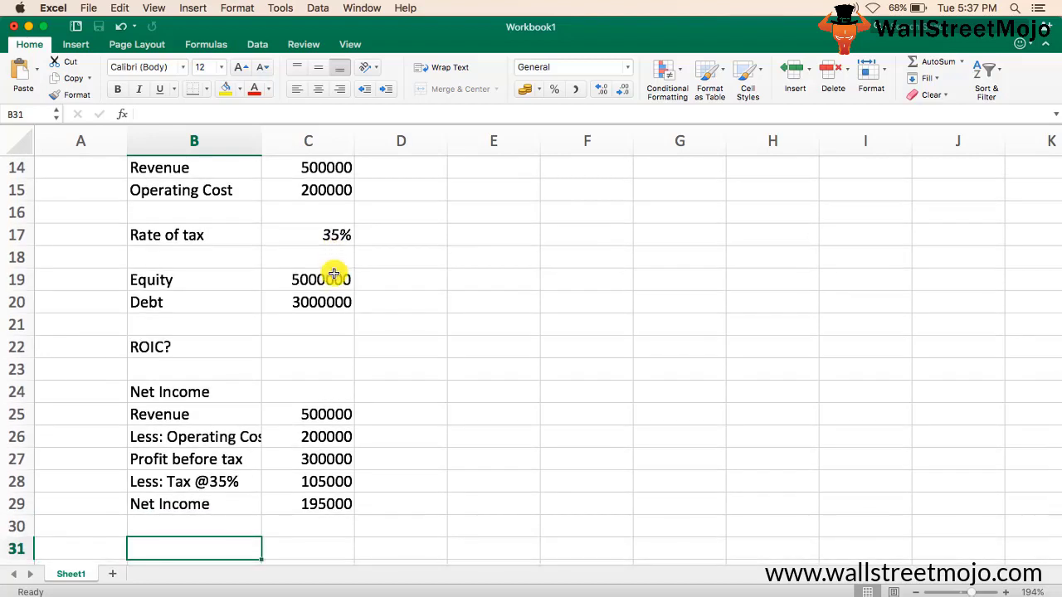
scroll(333, 274, "down", 1)
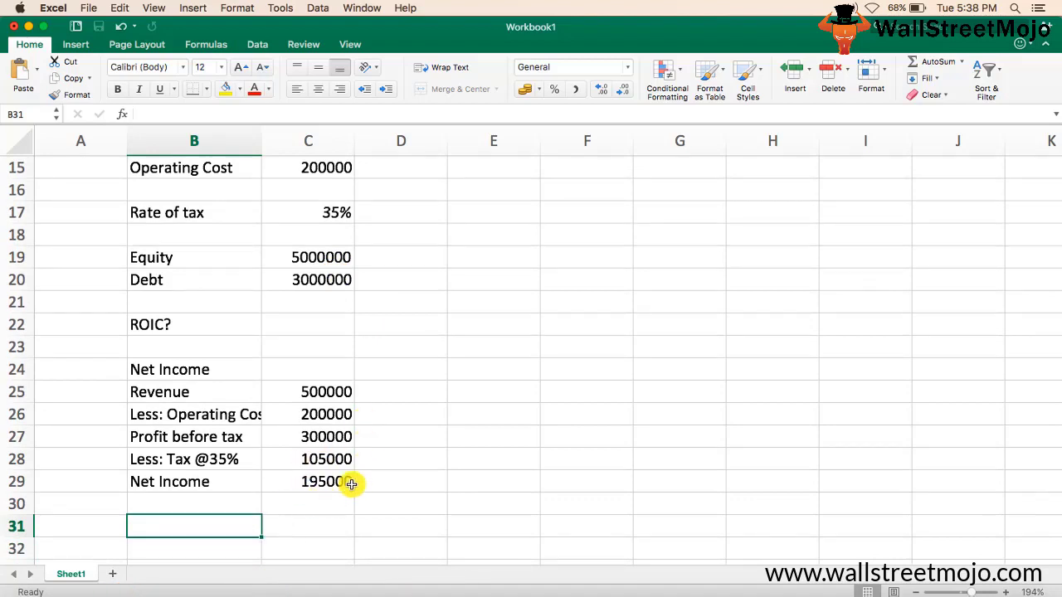
type("Invest")
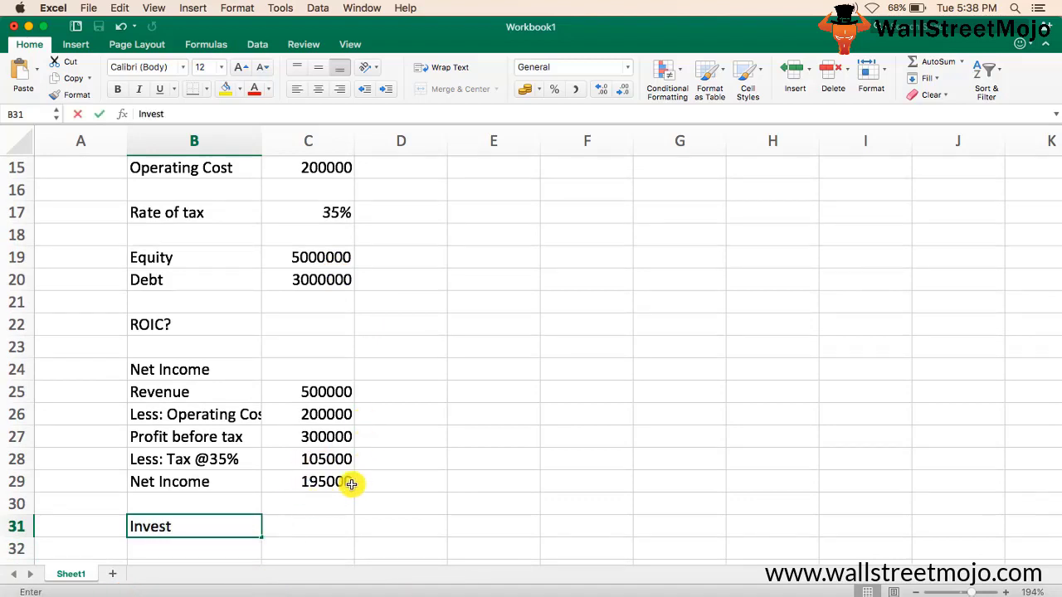
type("ed Capital")
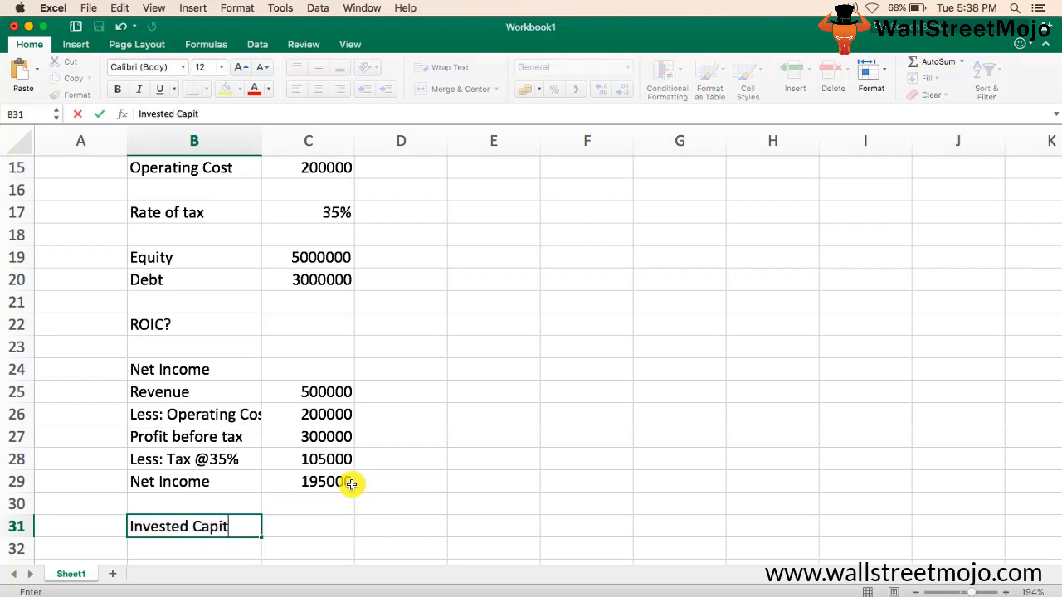
key("Tab")
type("=")
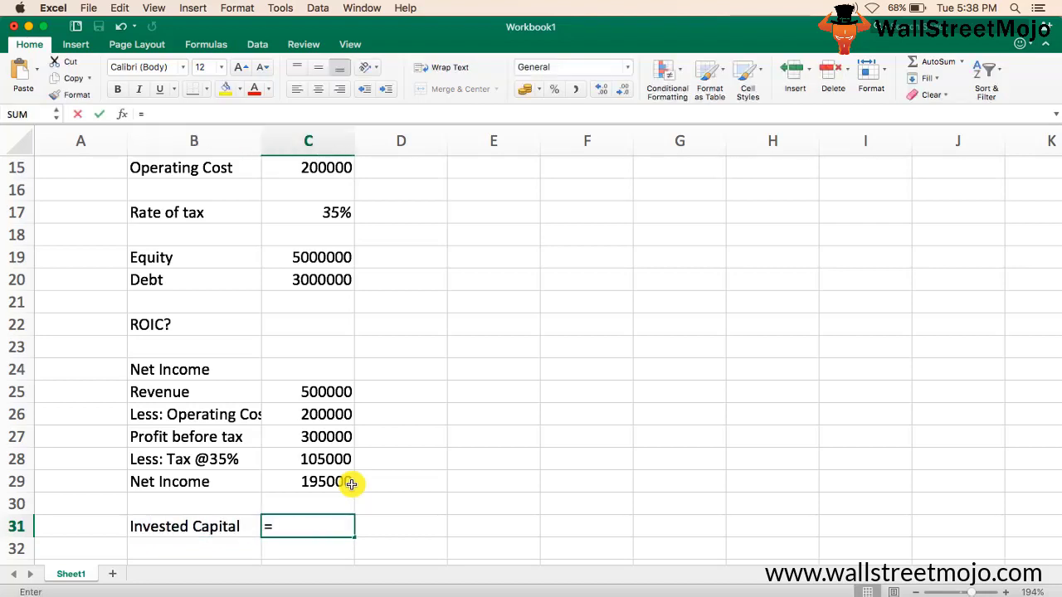
type("+")
left_click(332, 281)
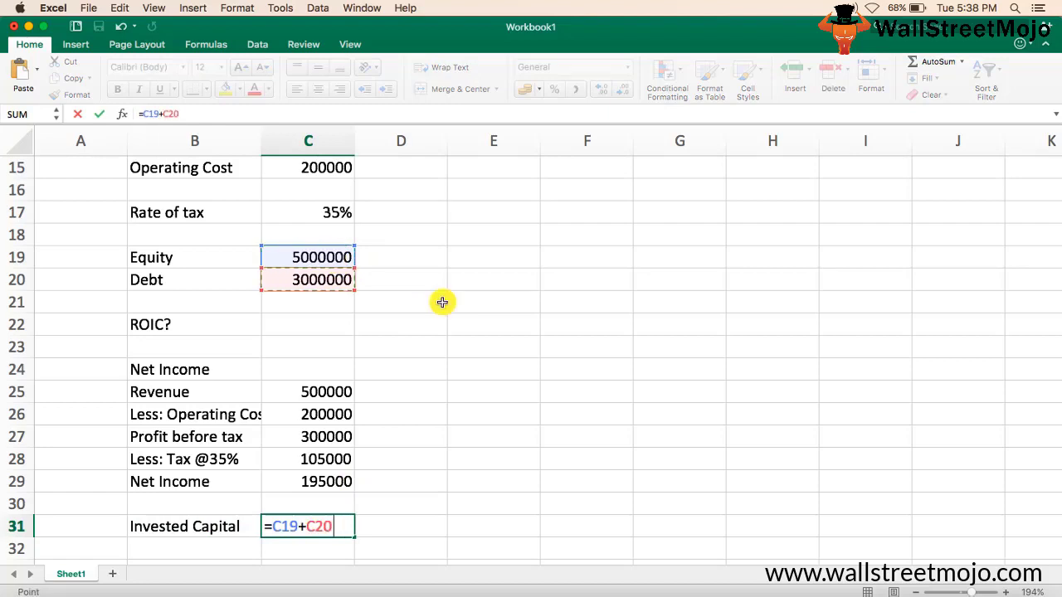
key("Return")
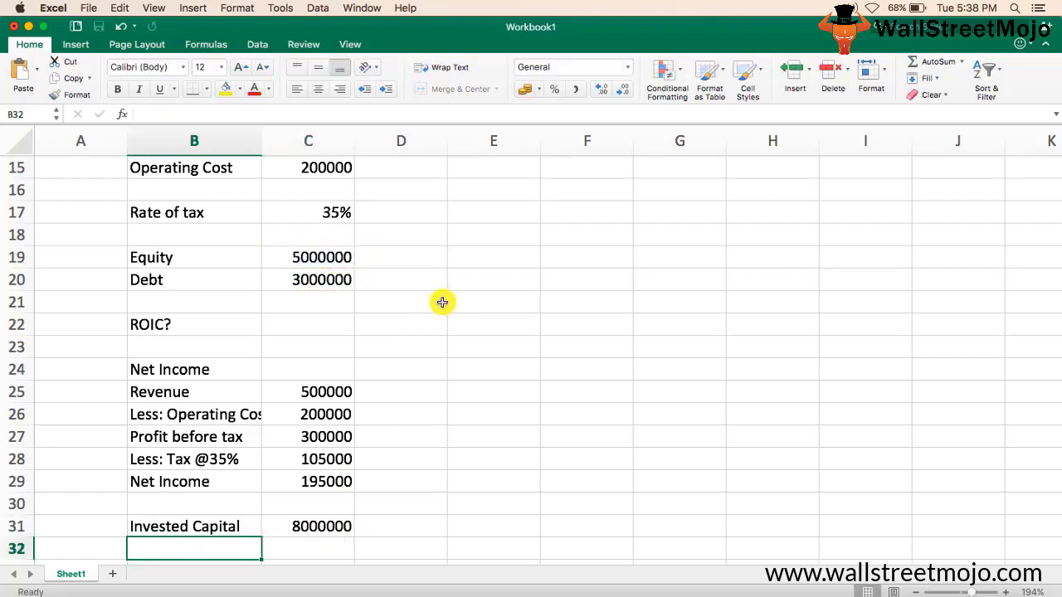
Enter the label "ROIC" in B33 and divide net income by invested capital with =C29/C31 in C33, formatted as a percentage
key("Return")
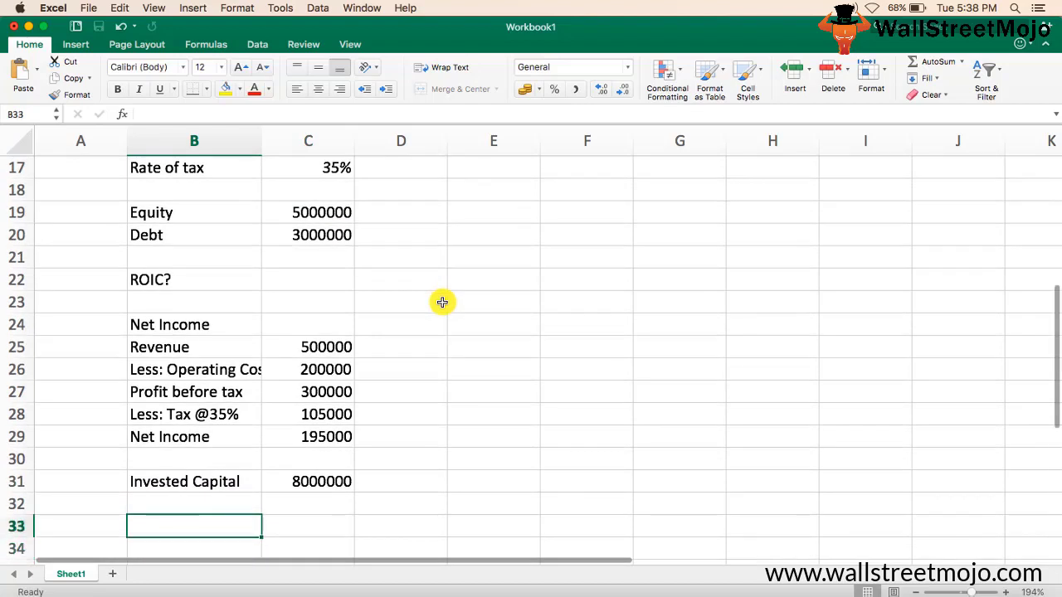
type("ROIC")
key("Tab")
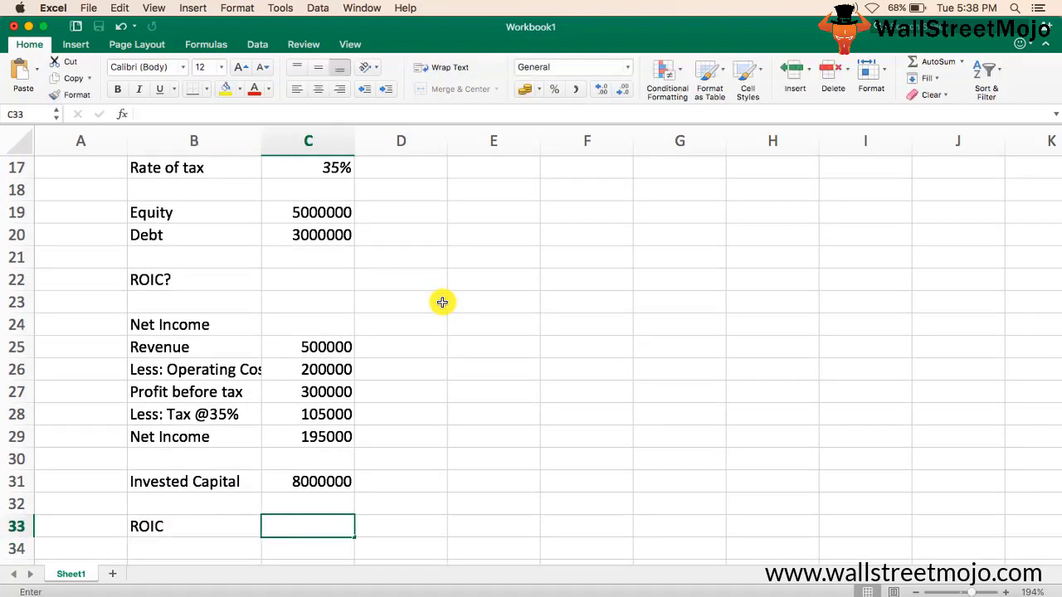
type("=")
left_click(323, 442)
type("/")
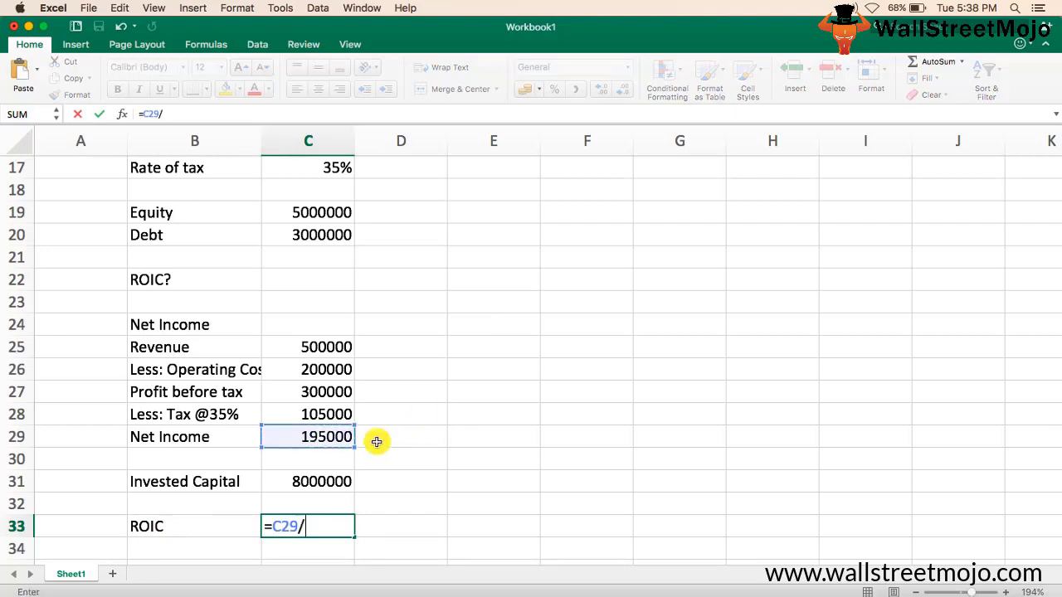
left_click(335, 474)
key("Return")
key("Up")
key("Right")
key("ctrl+shift+5")
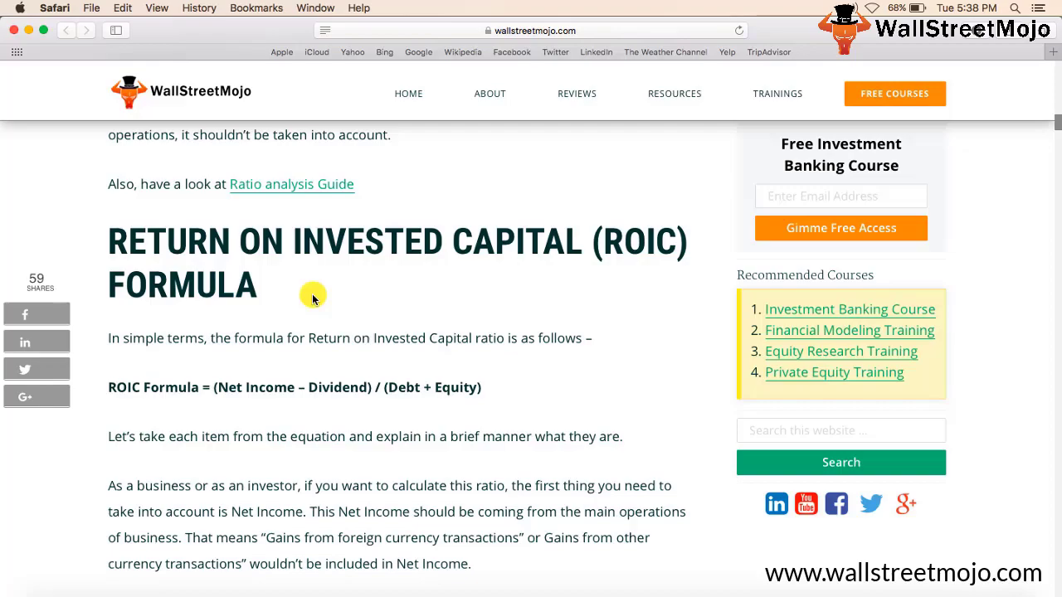
View the Home Depot Return on Invested Capital chart near the beginning of the WallStreetMojo article in Safari
scroll(313, 298, "up", 15)
scroll(313, 298, "up", 5)
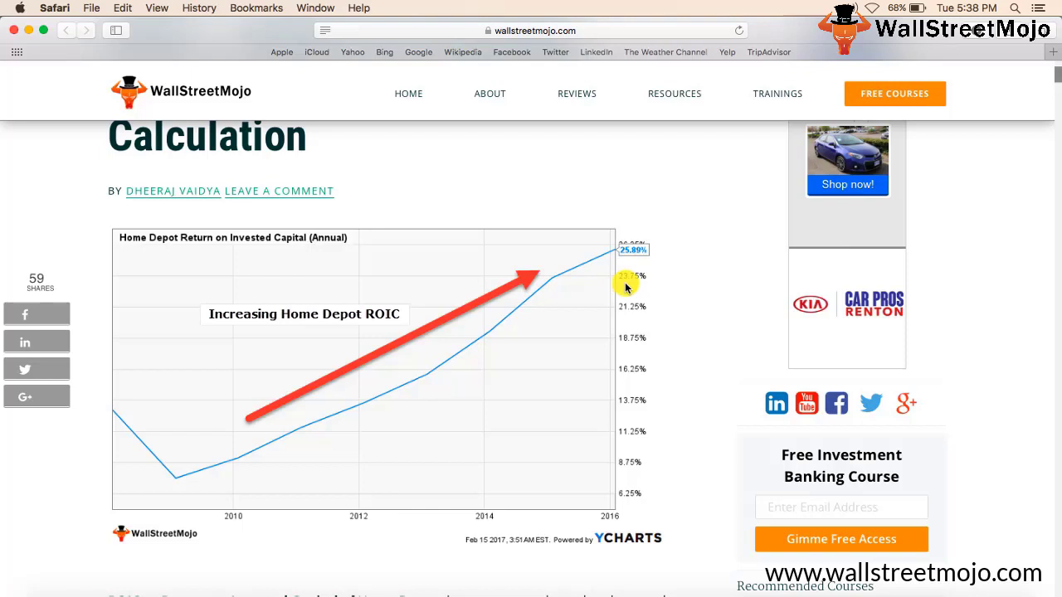